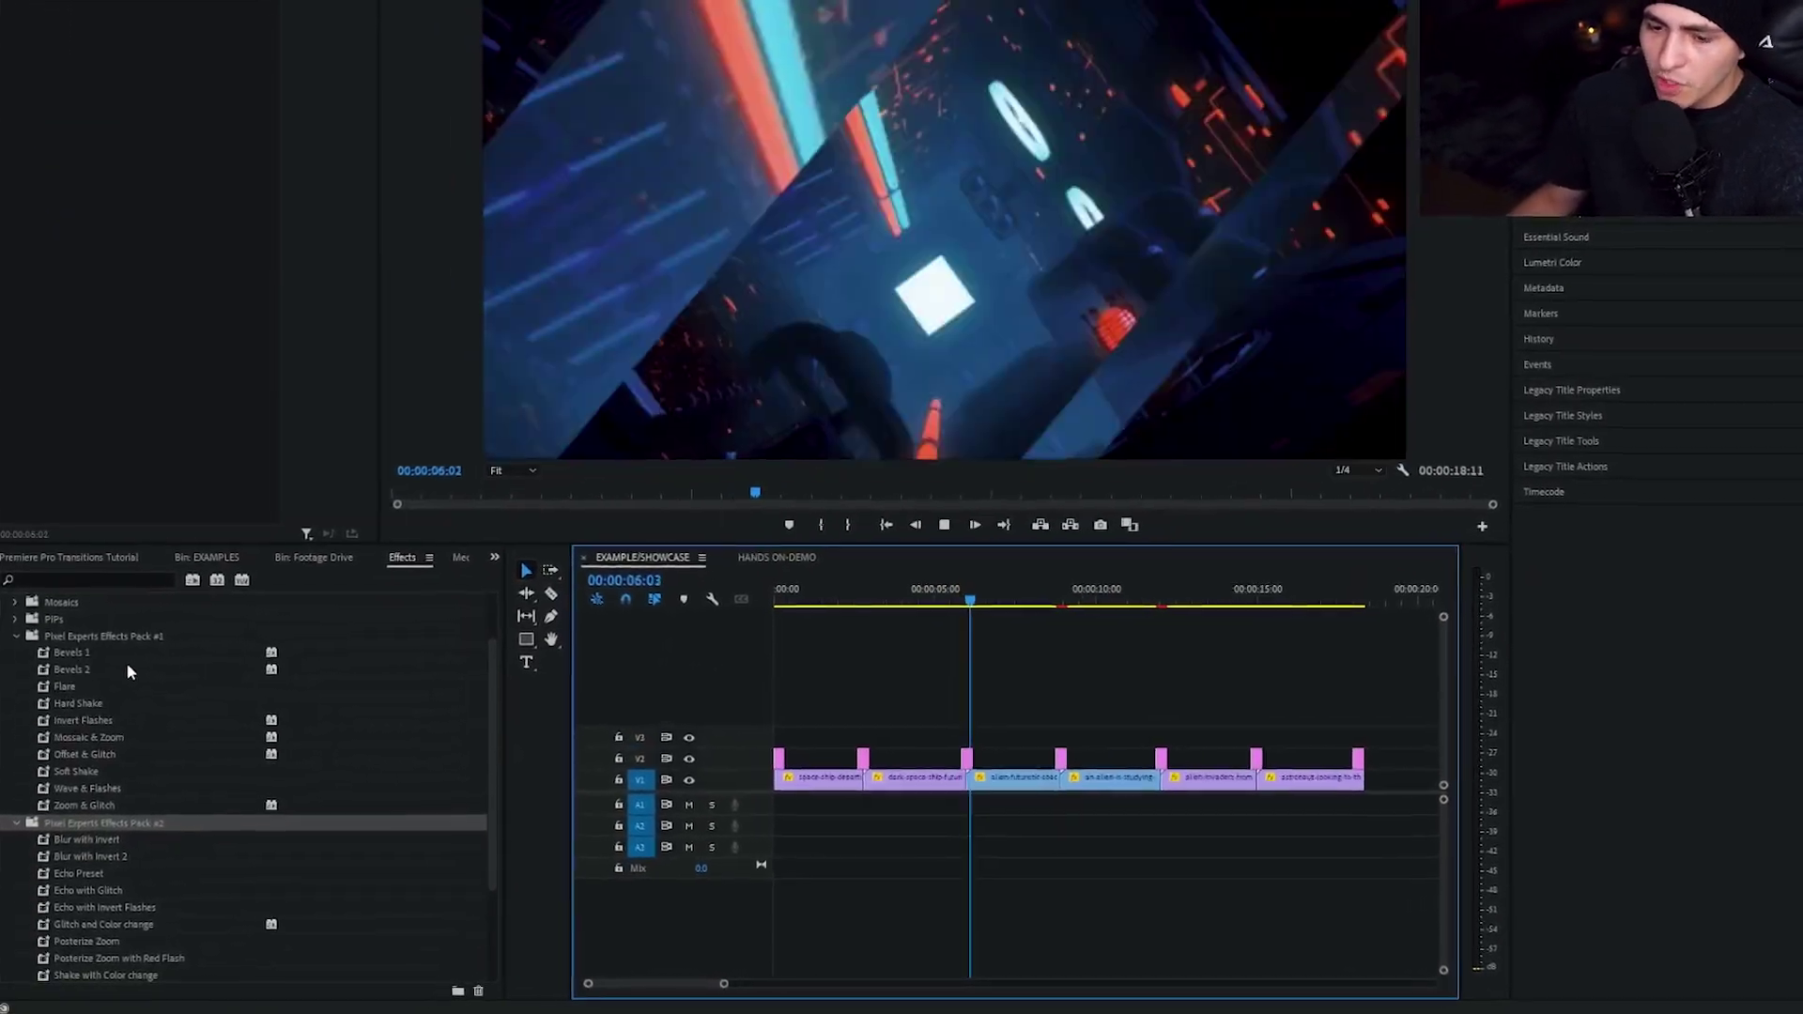
# - Select the Pixel Experts Effects Pack #1 and #2 folders while the showcase sequence plays
pyautogui.click(112, 677)
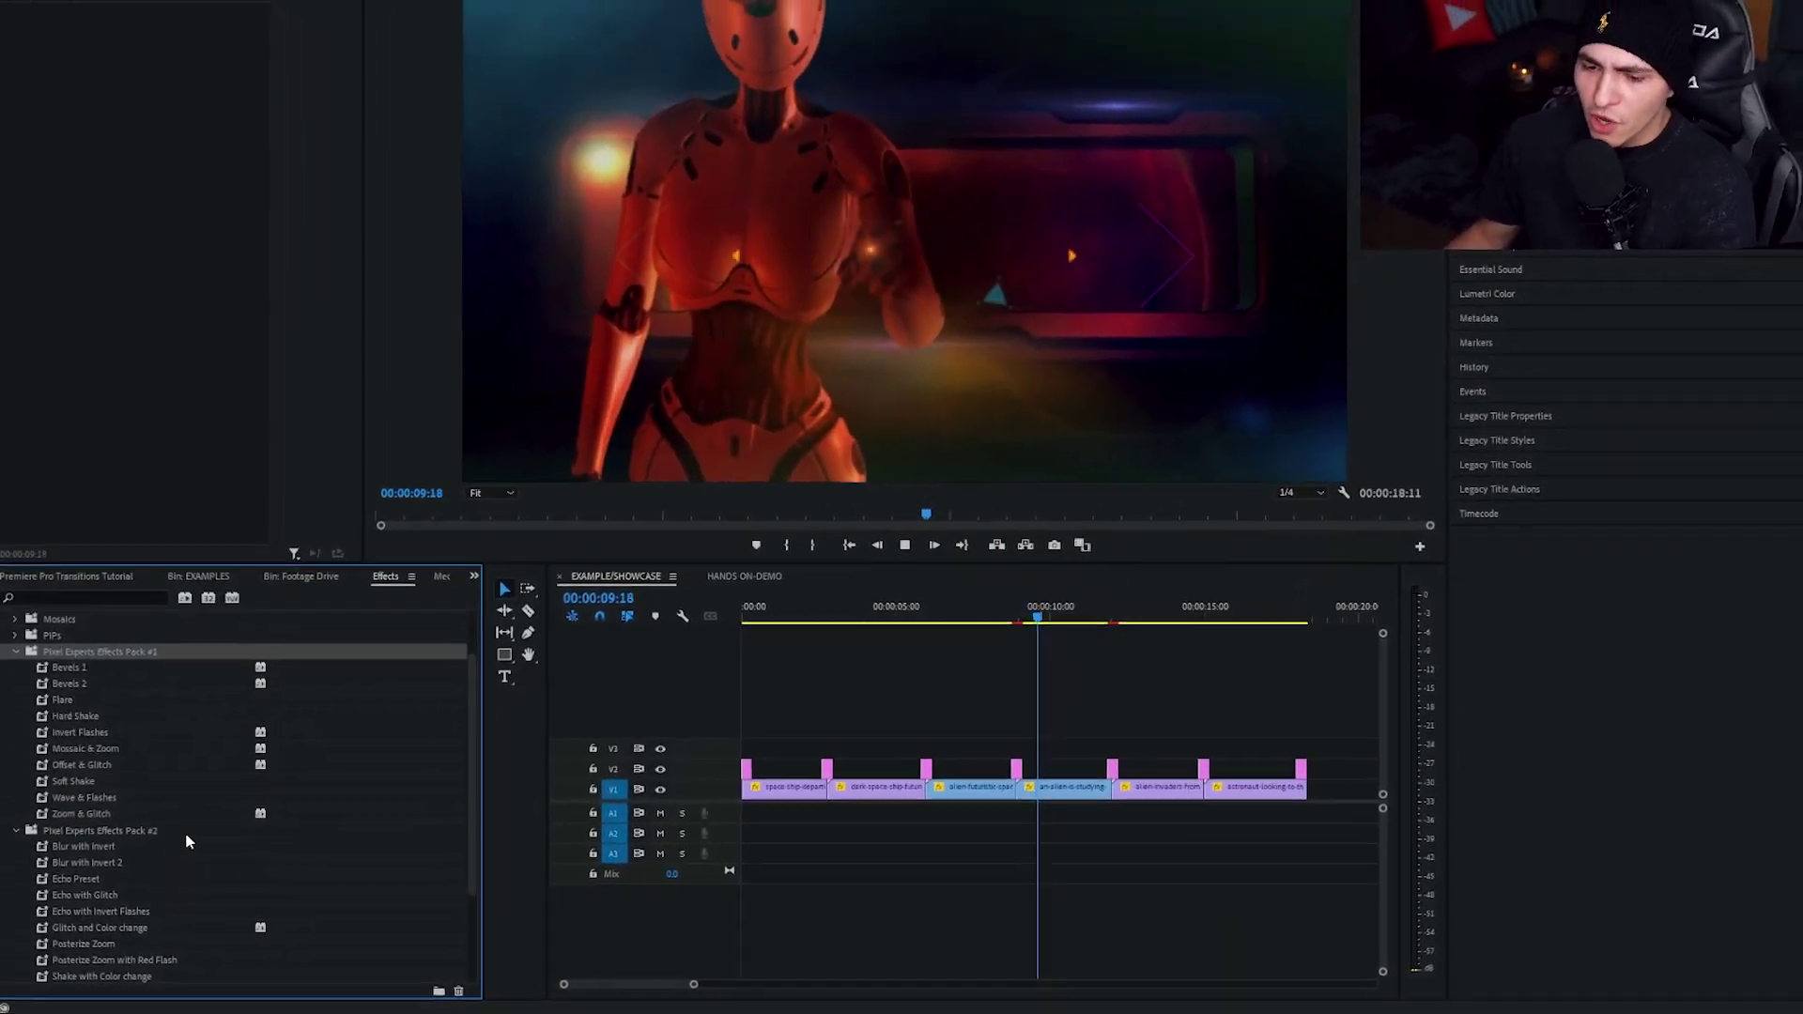
pyautogui.click(207, 820)
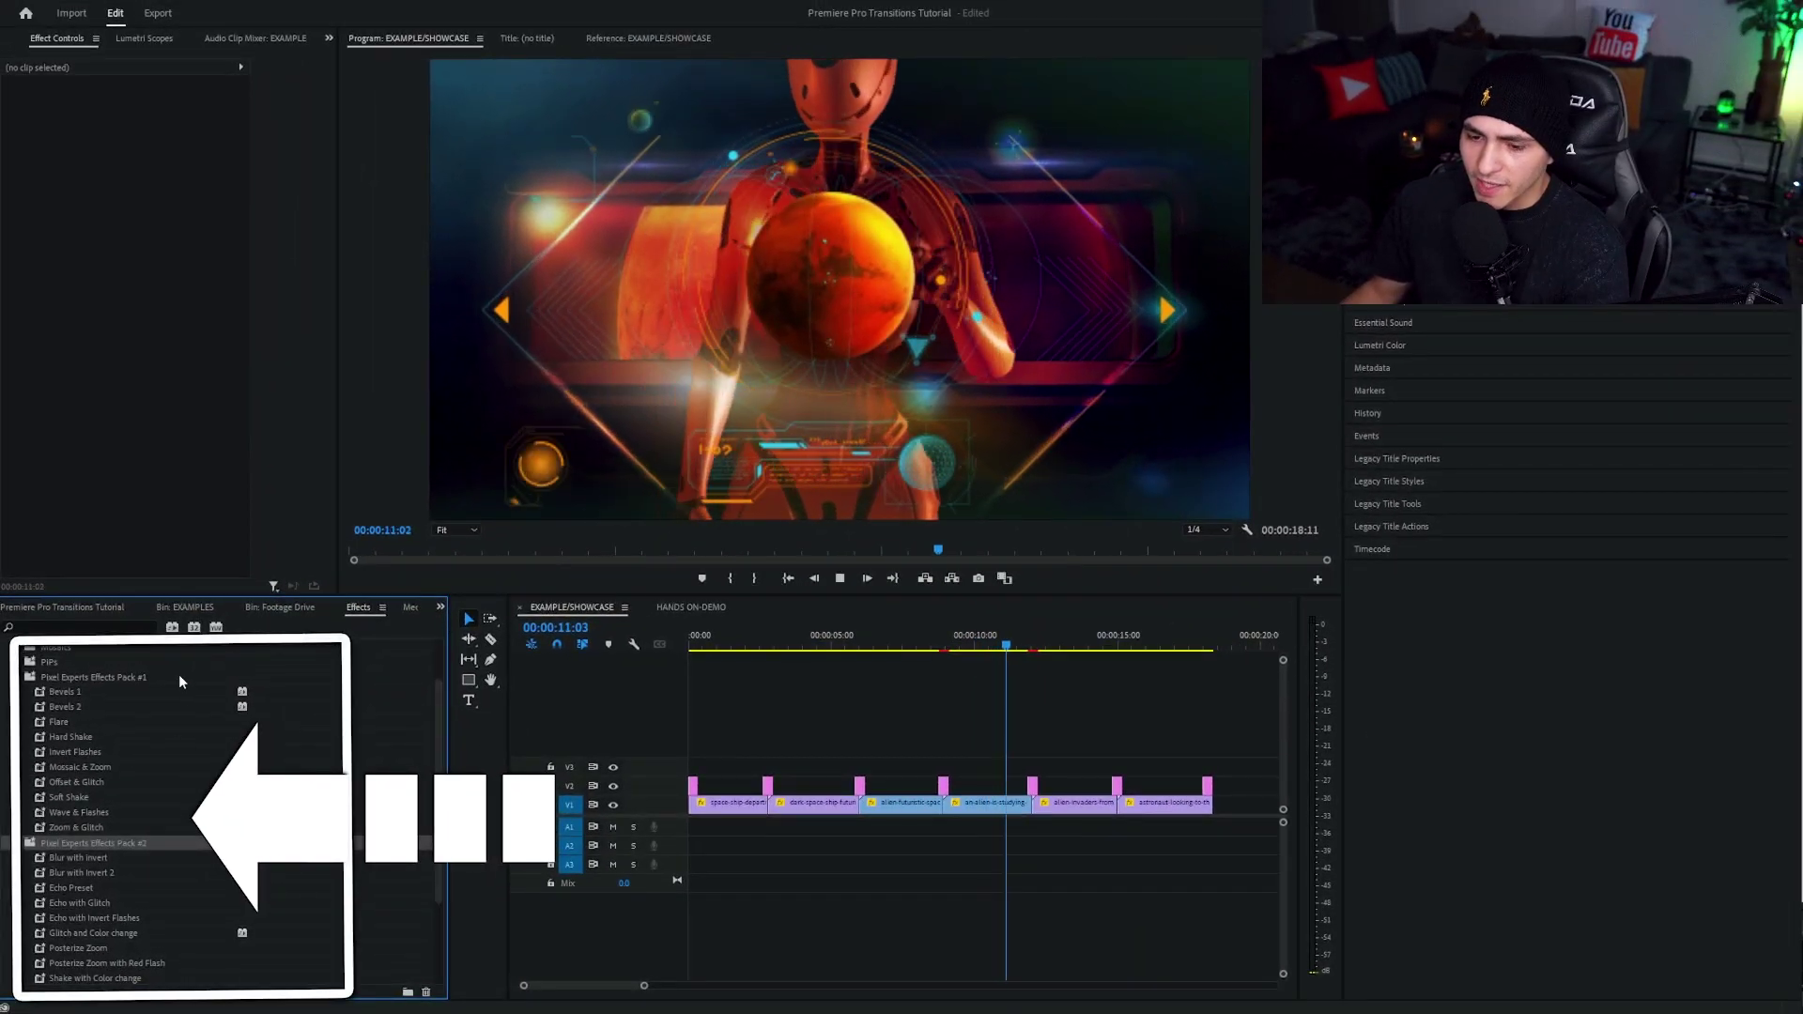
pyautogui.click(179, 677)
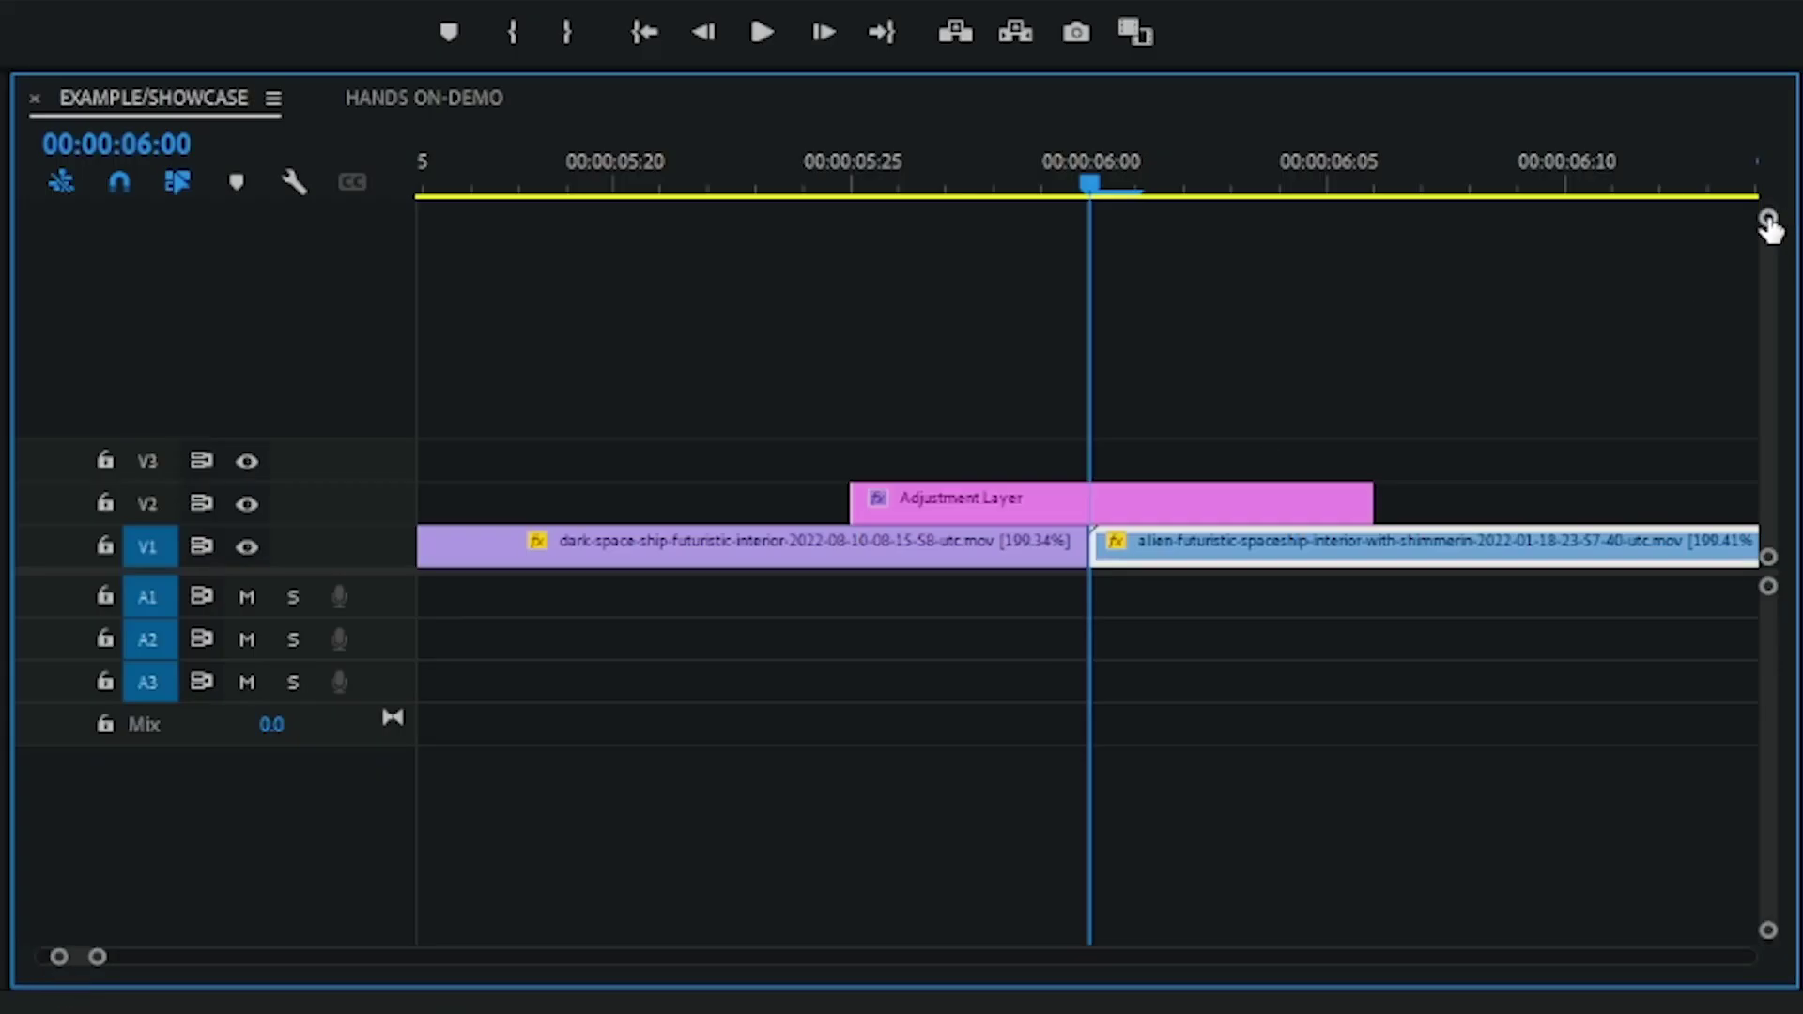
# - Enlarge the video track height and scroll up the timeline
pyautogui.moveTo(1769, 225); pyautogui.dragTo(1770, 279)
pyautogui.scroll(3, 1776, 374)
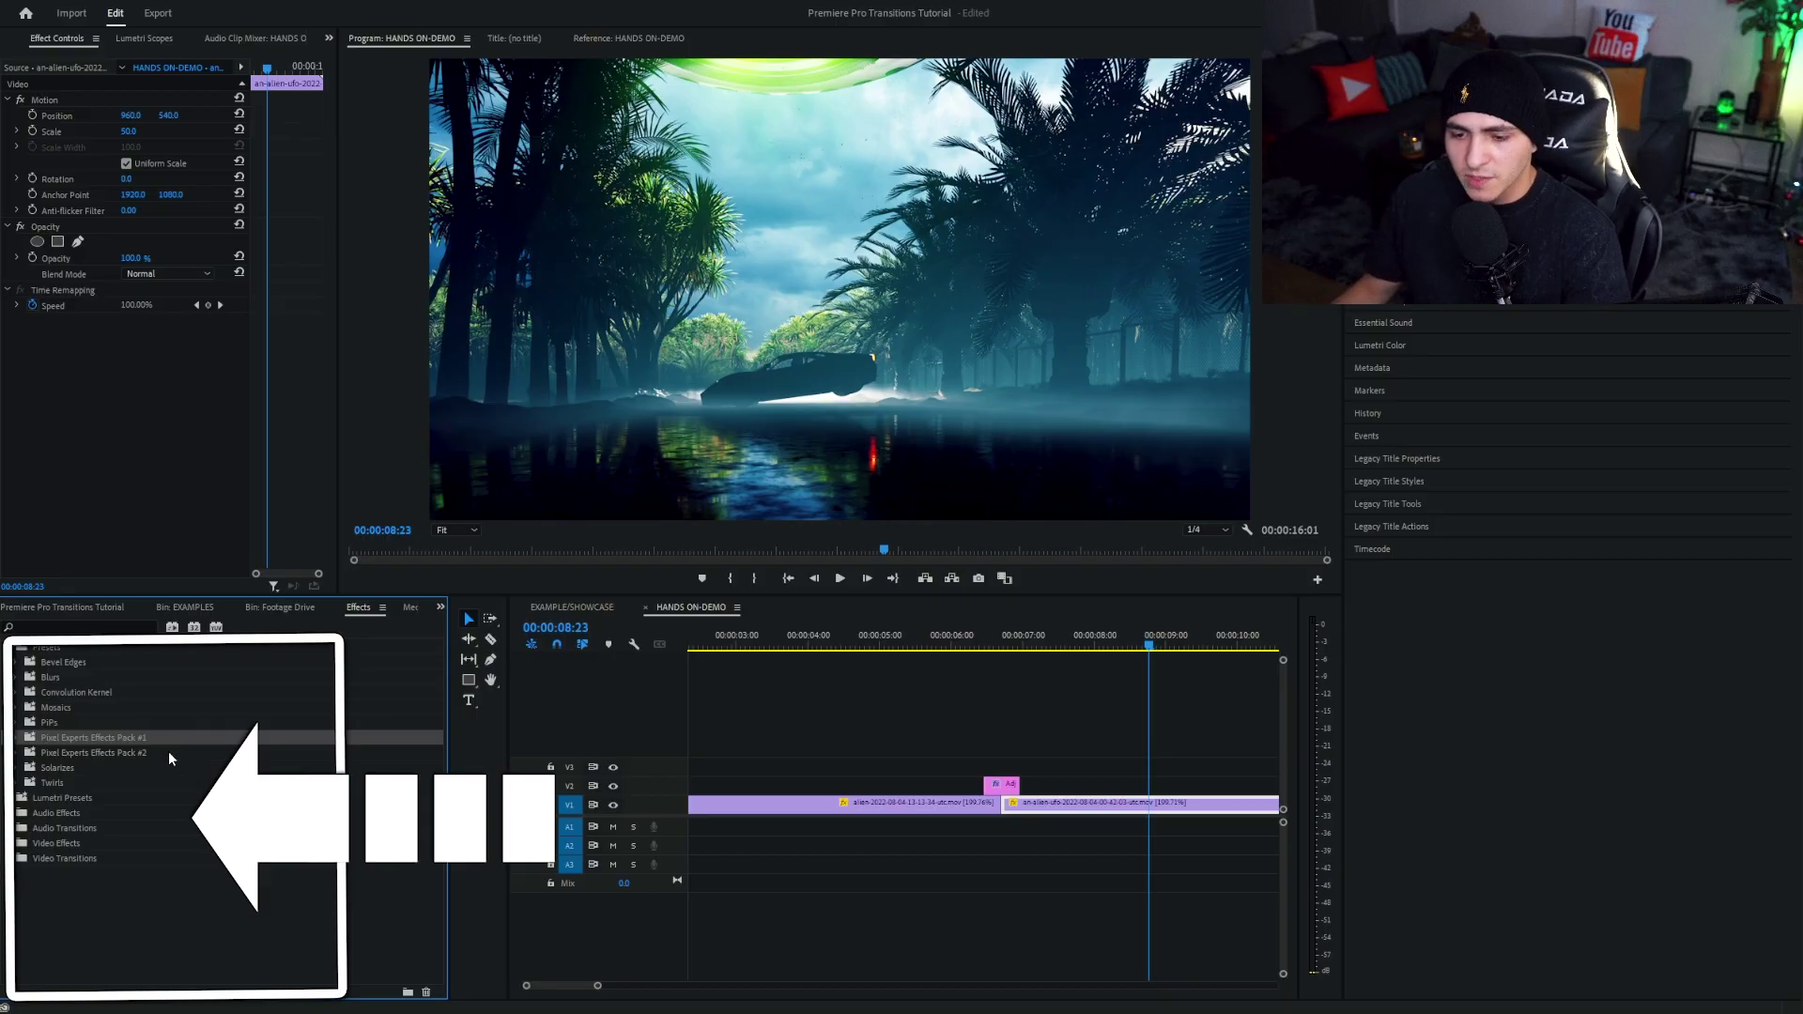
# - Select Pixel Experts Effects Pack #2 and start playing the astronauts sequence
pyautogui.click(167, 755)
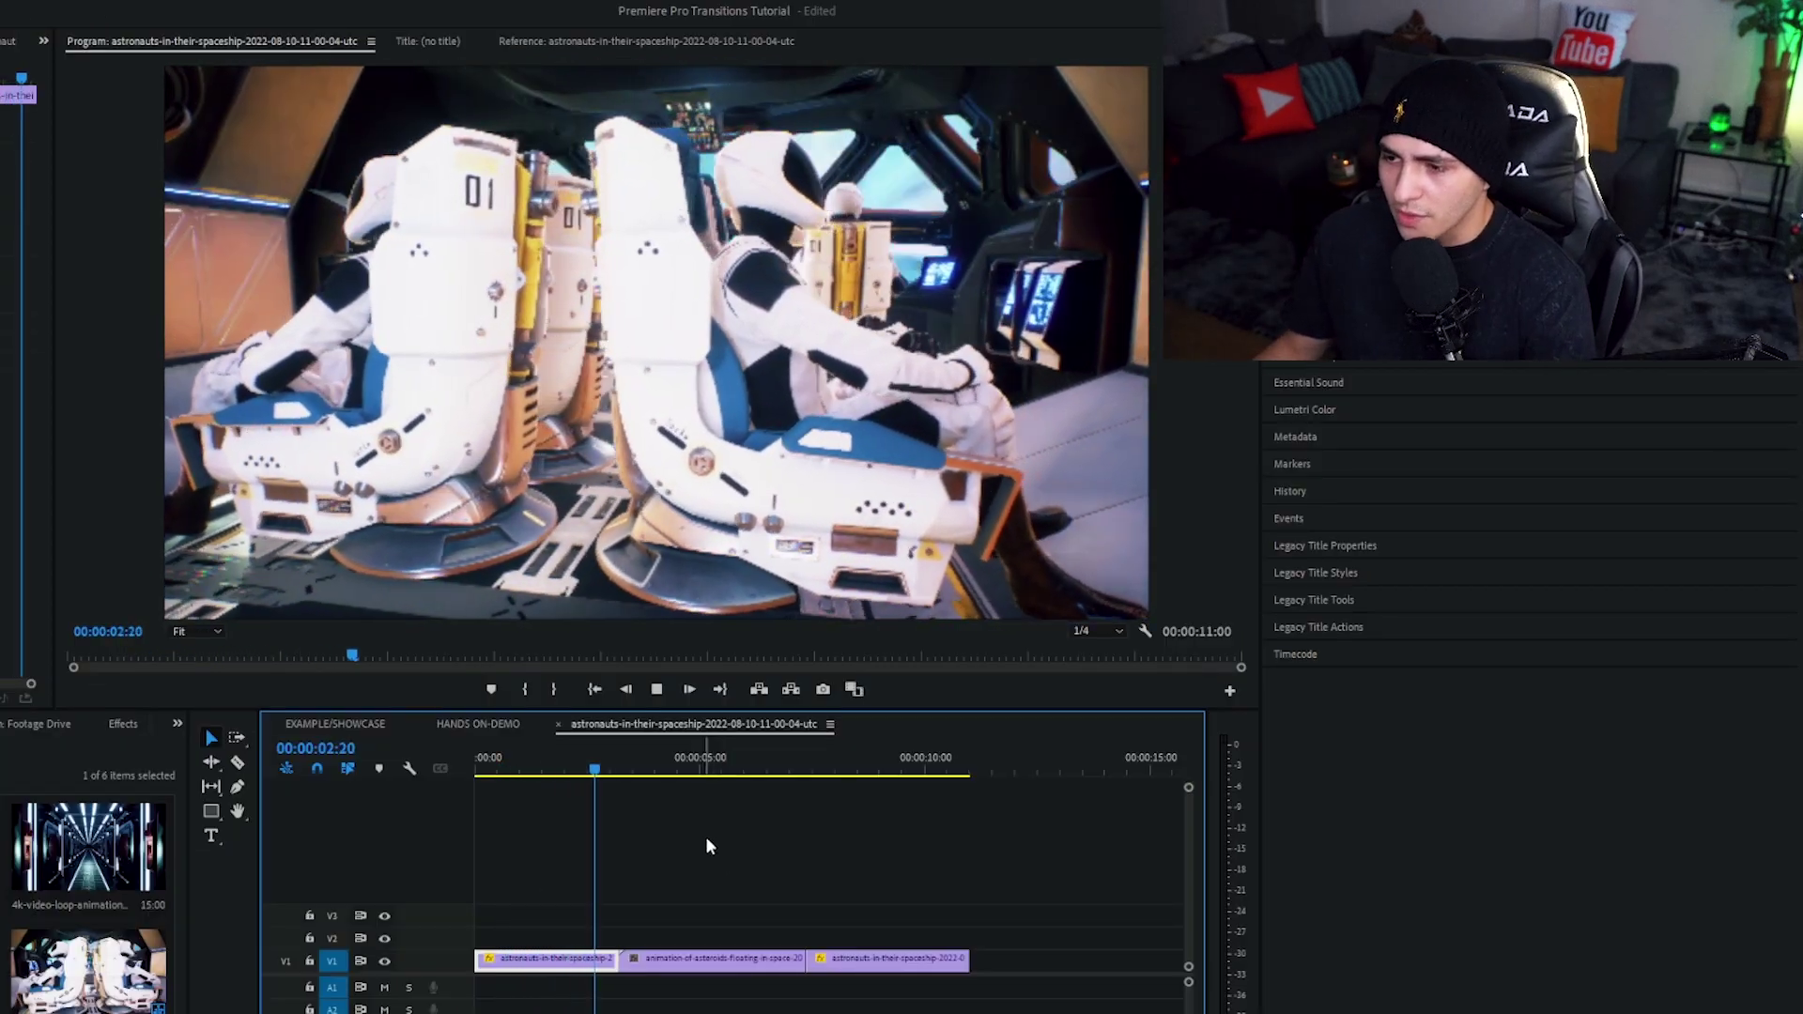
pyautogui.press('-')
pyautogui.press('-')
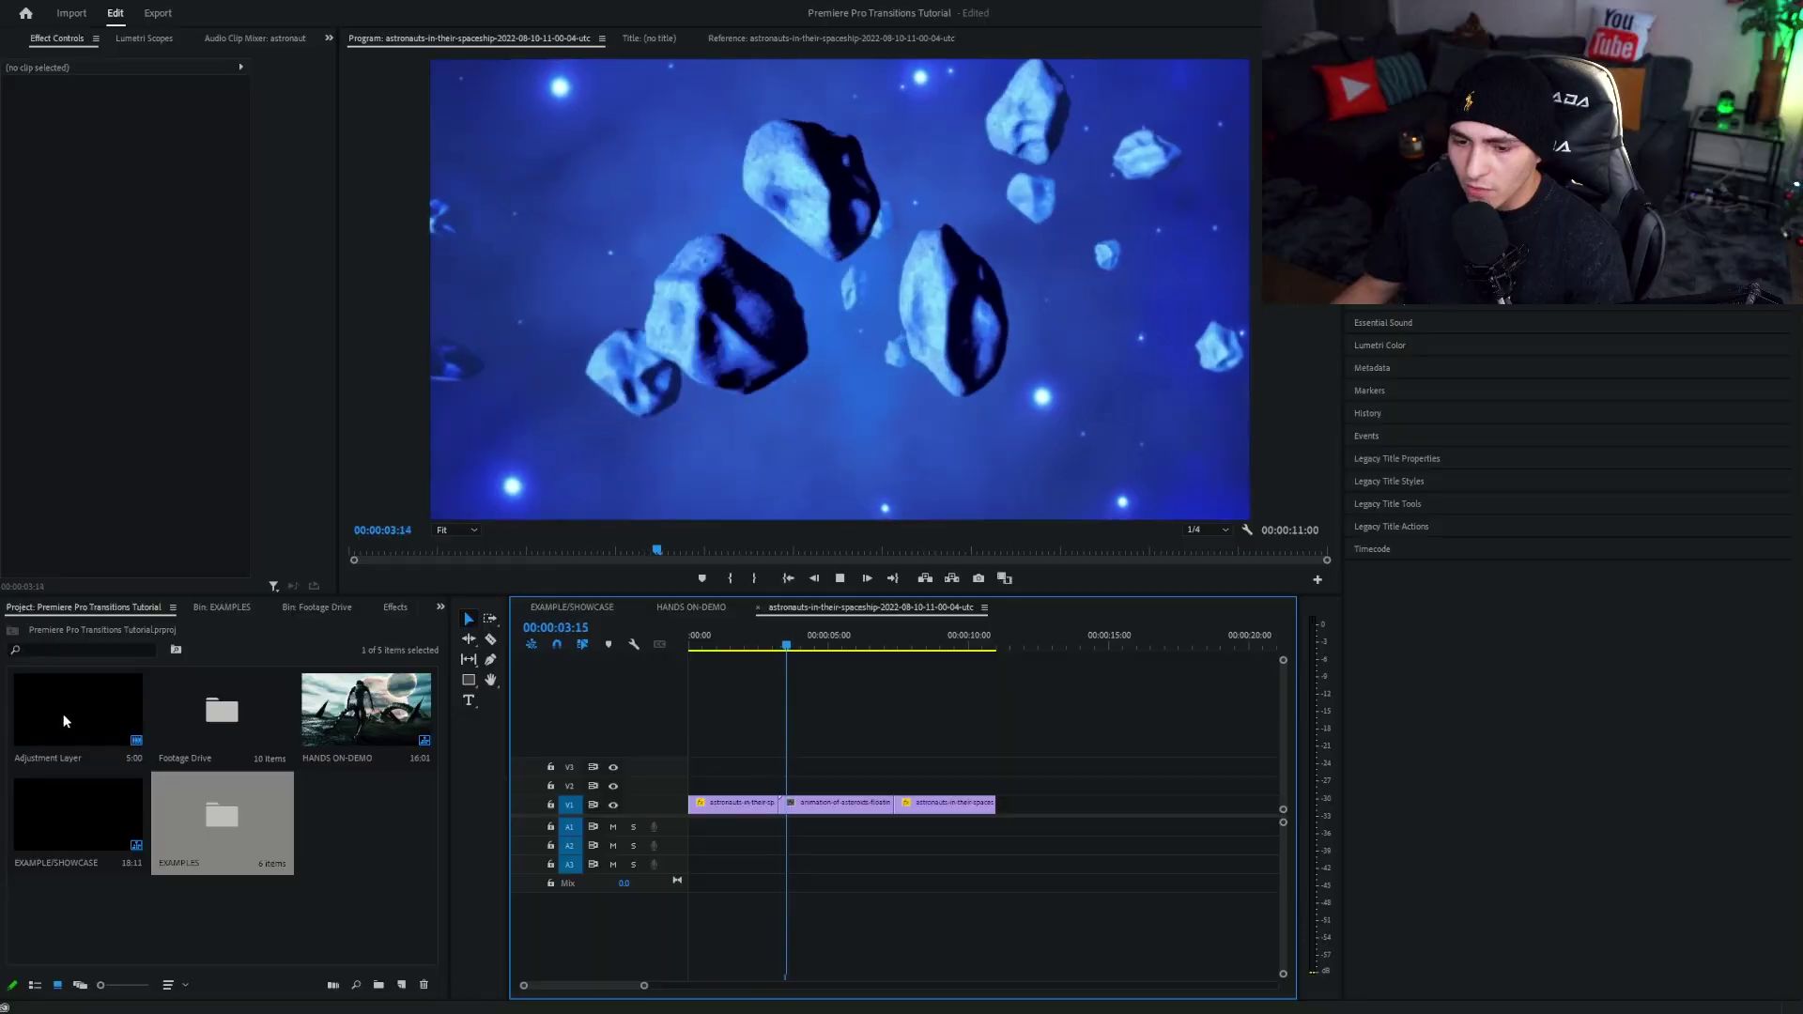
# - Stop on the asteroid clip, put an Adjustment Layer on V2, and trim it to a sliver at the first cut
pyautogui.press('space')
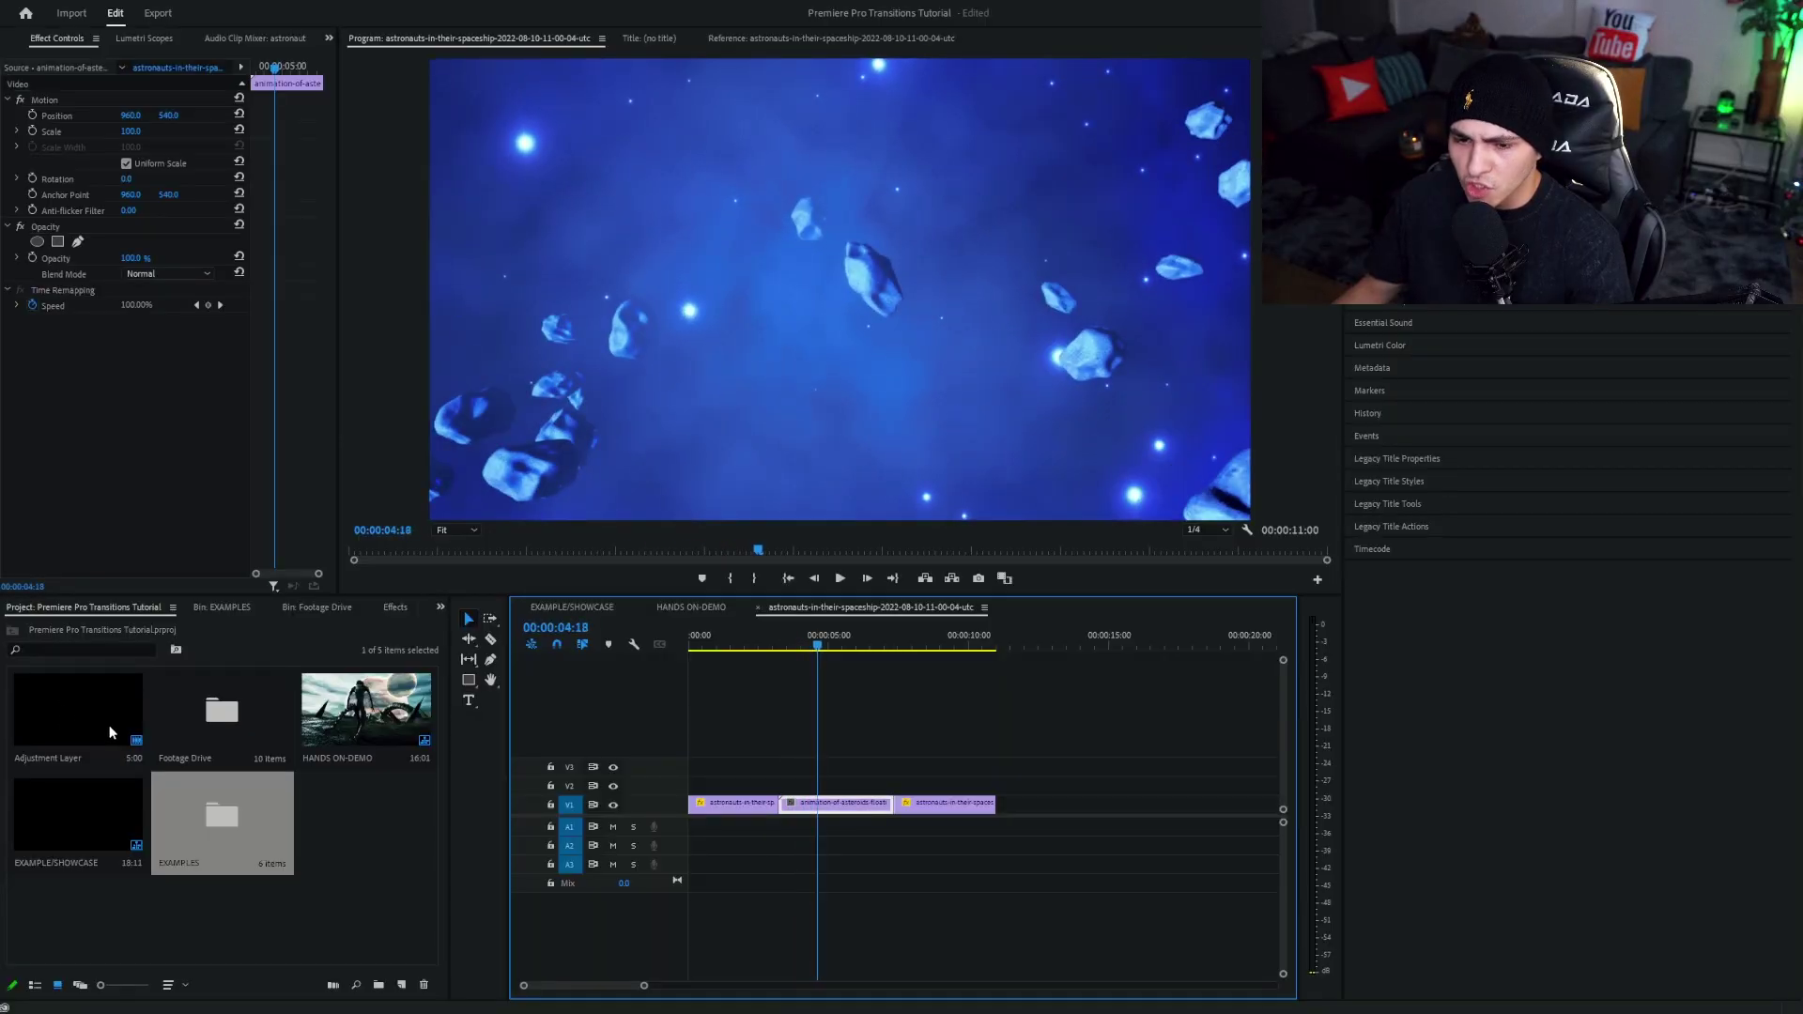
pyautogui.moveTo(113, 731); pyautogui.dragTo(881, 794)
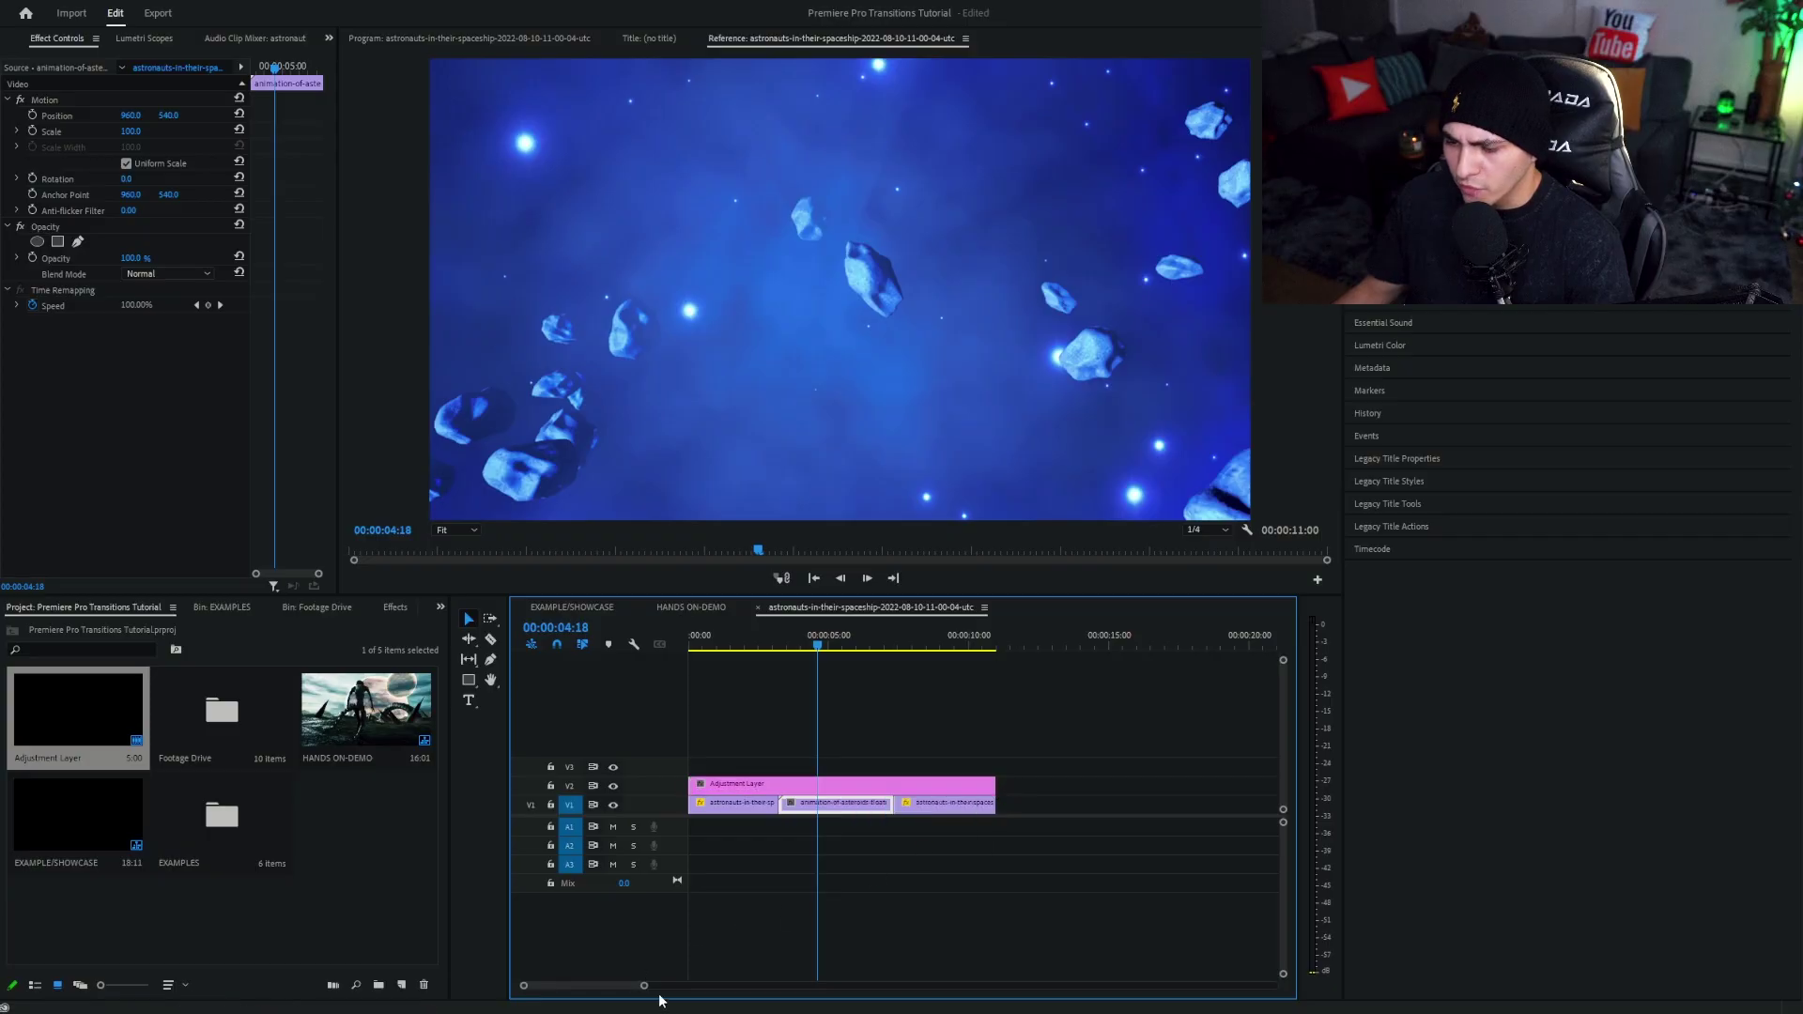
pyautogui.moveTo(646, 990)
pyautogui.mouseDown()
pyautogui.moveTo(589, 989)
pyautogui.moveTo(618, 989)
pyautogui.mouseUp()
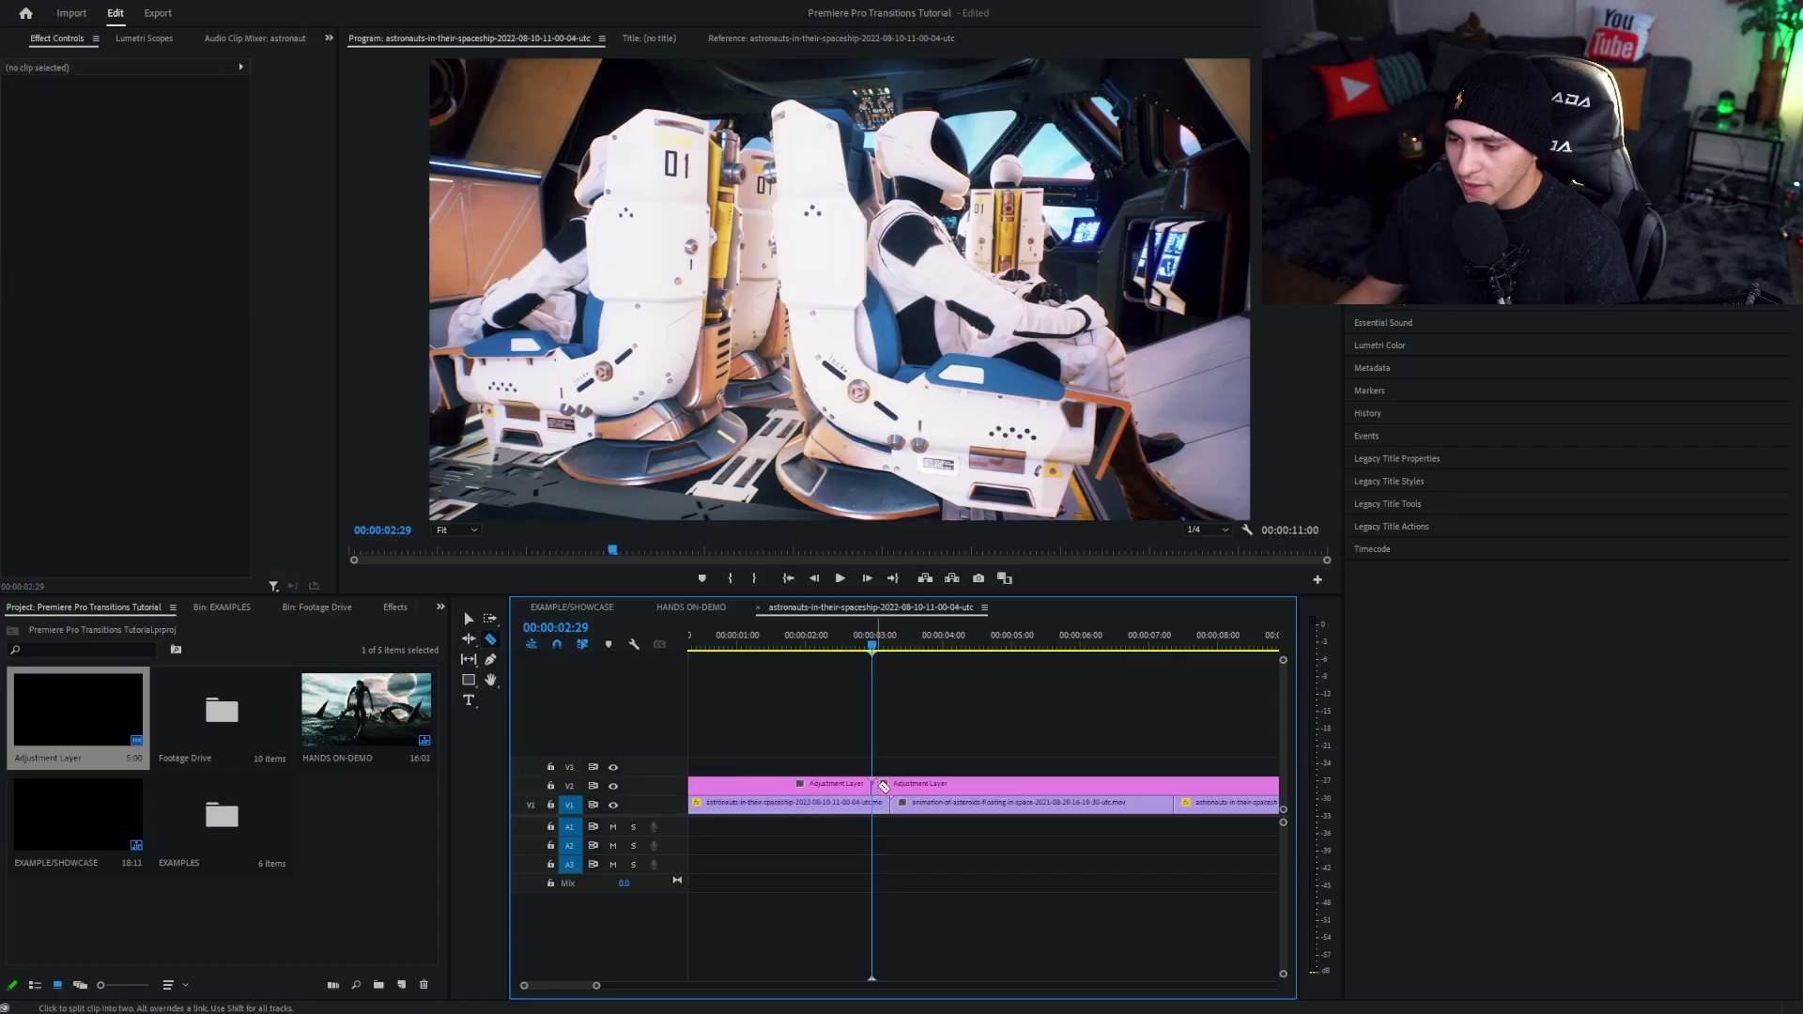
pyautogui.press('Right')
pyautogui.press('Right')
pyautogui.press('Right')
pyautogui.press('Right')
pyautogui.press('Right')
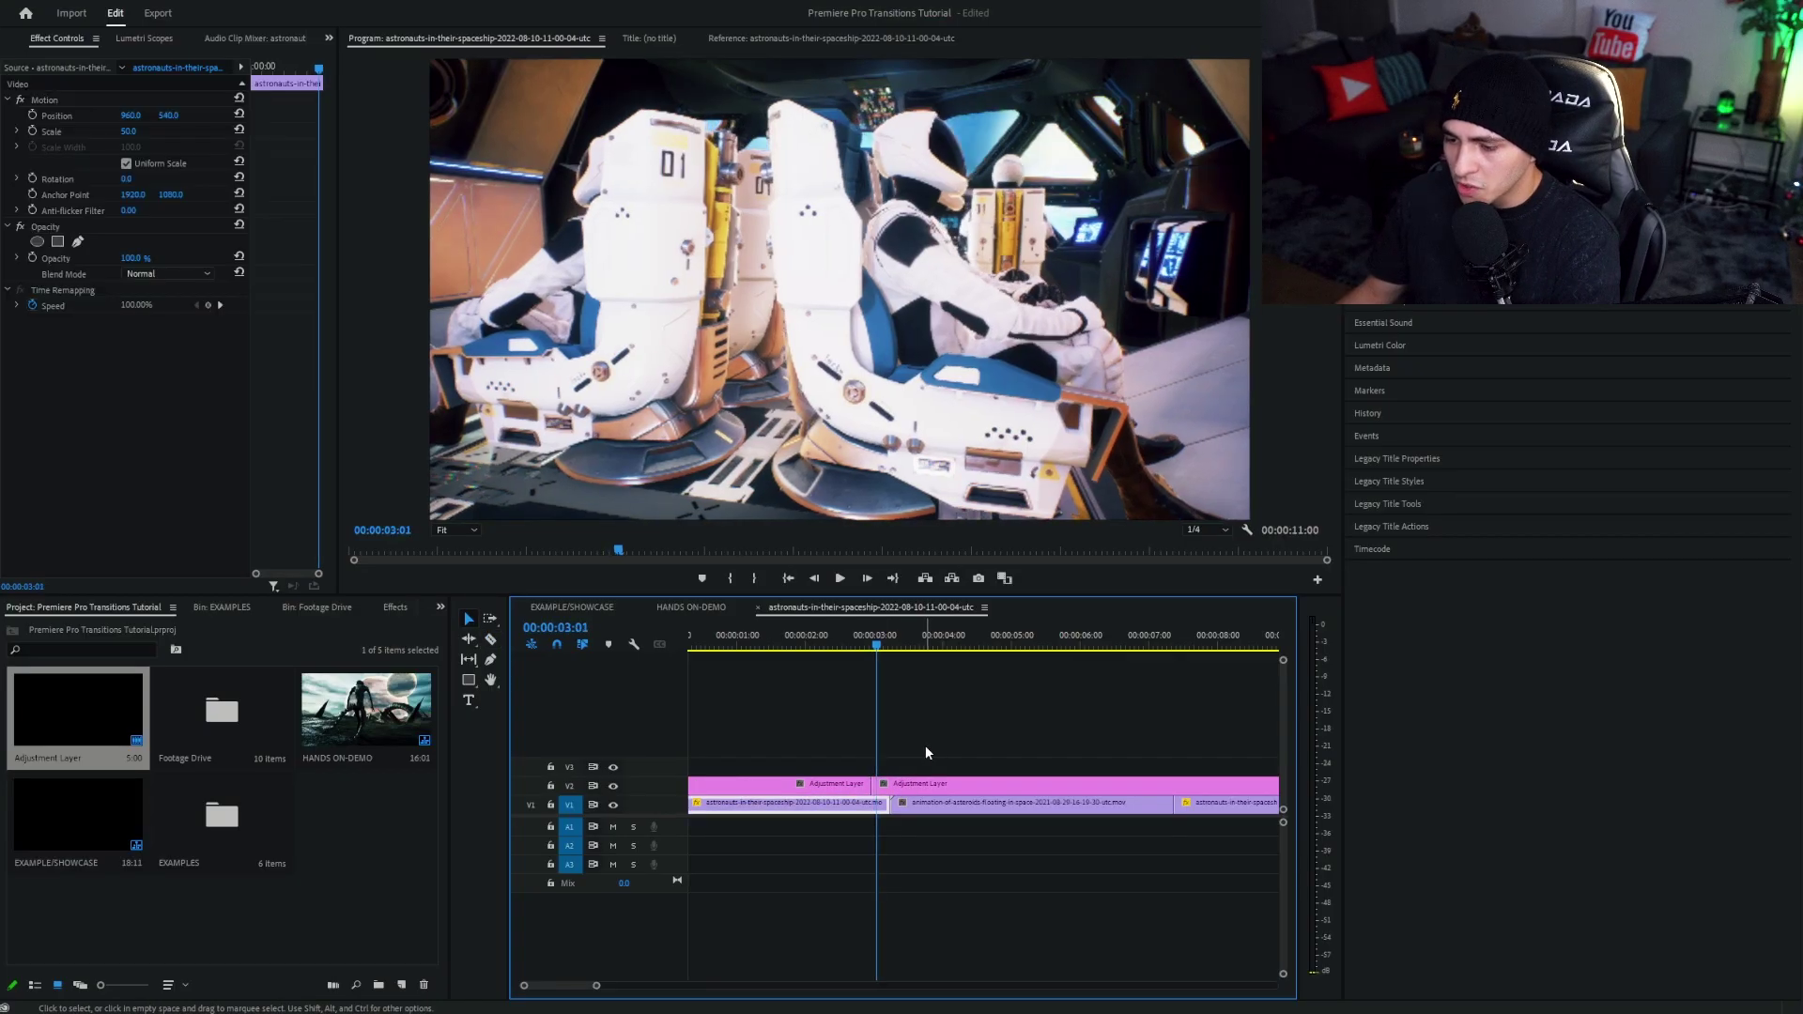
pyautogui.press('Delete')
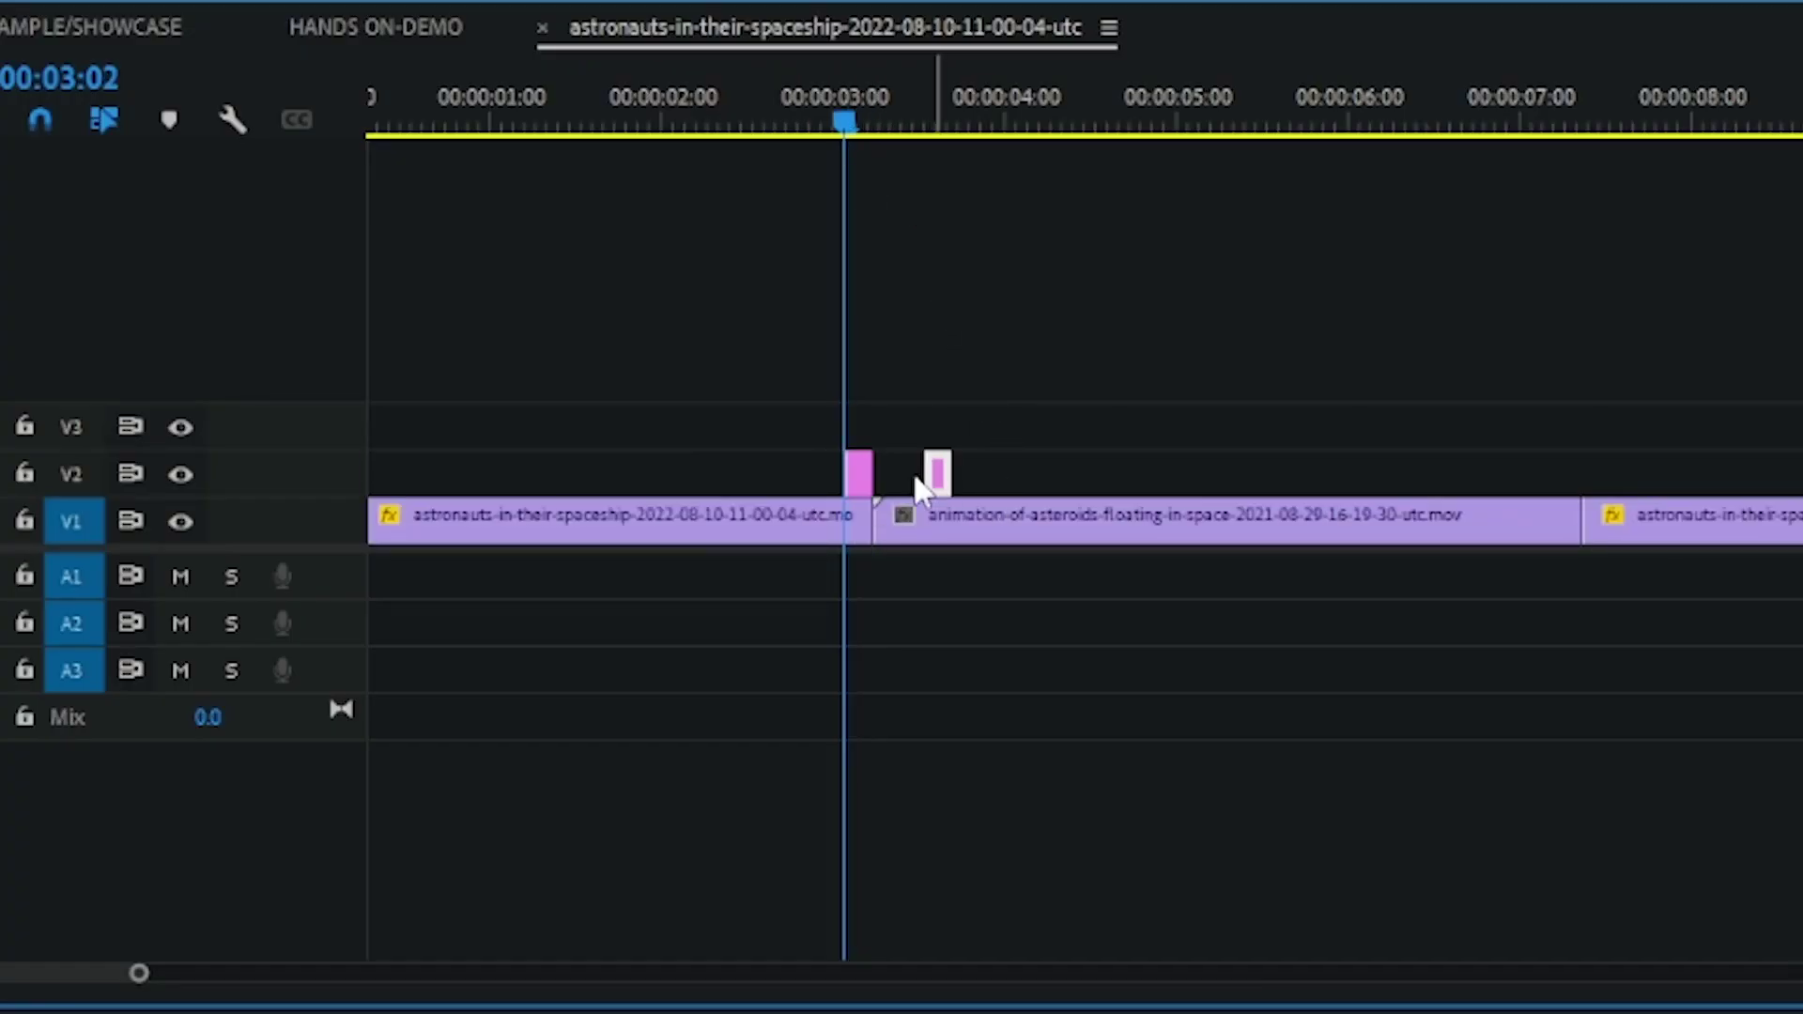
# - Check the short V2 adjustment layer's length, then select the astronaut and asteroid clips on V1
pyautogui.click(924, 94)
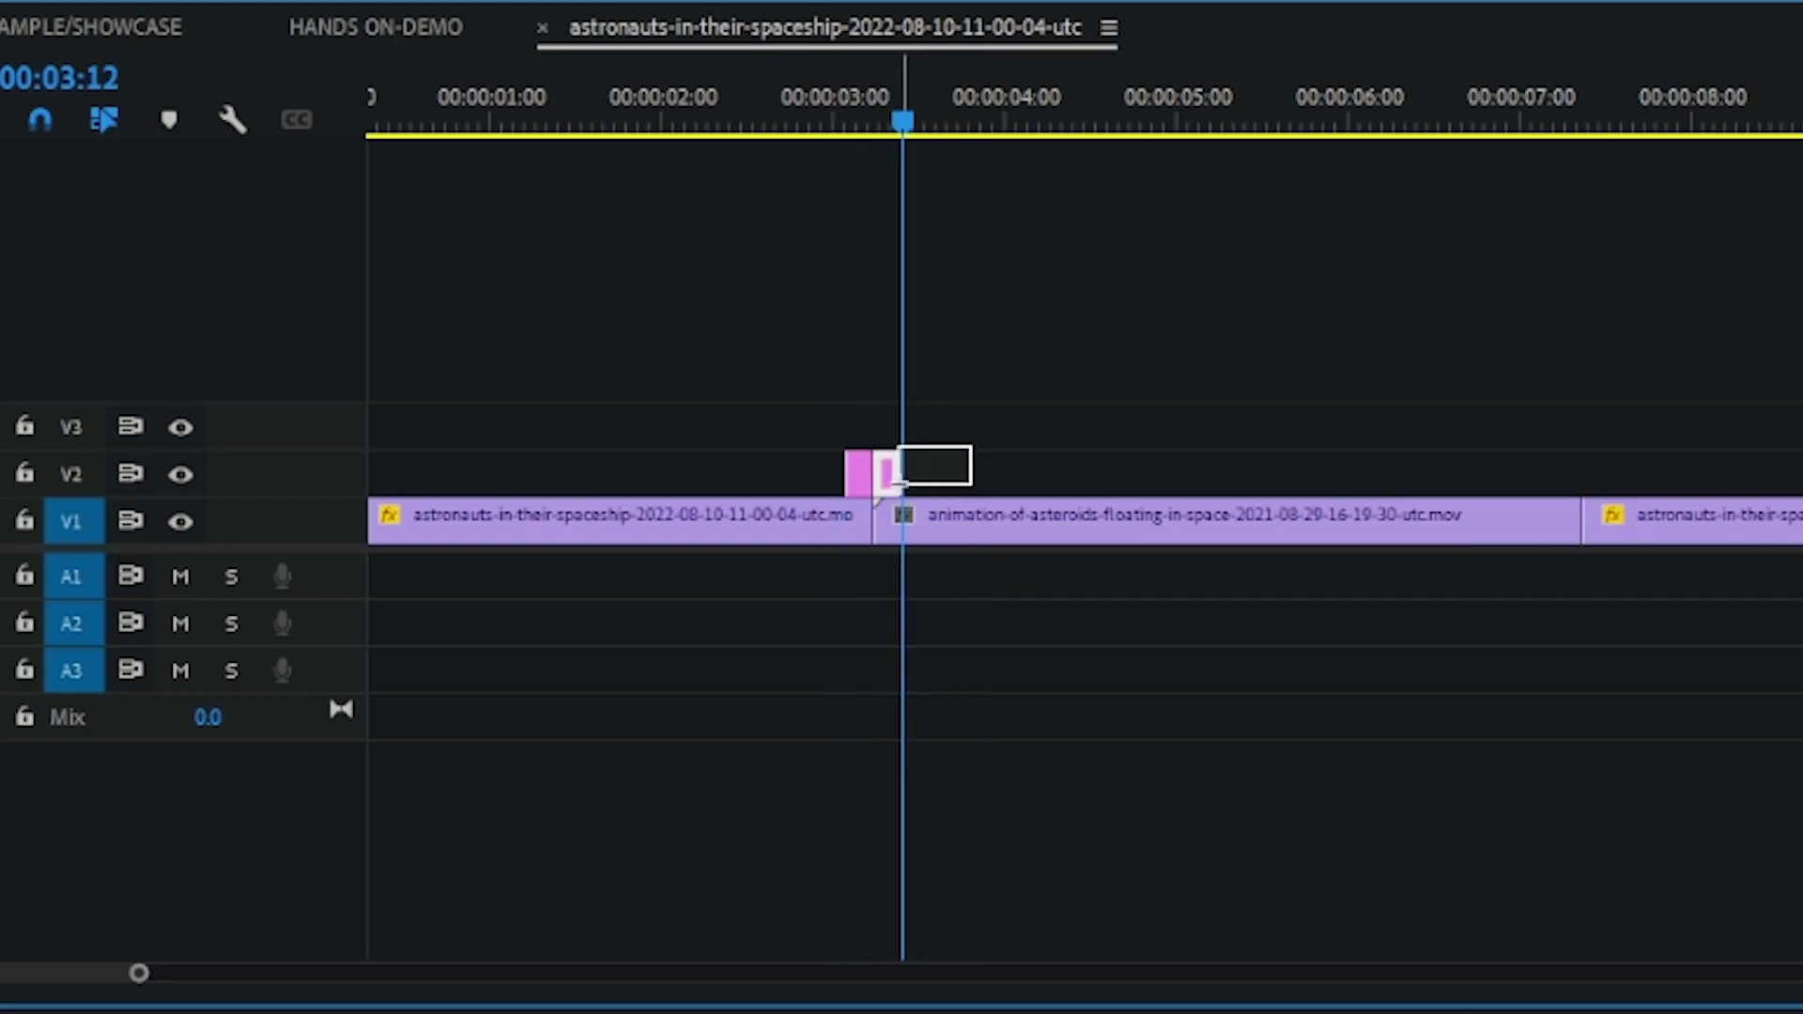
pyautogui.click(861, 106)
pyautogui.click(876, 470)
pyautogui.click(780, 538)
pyautogui.click(916, 536)
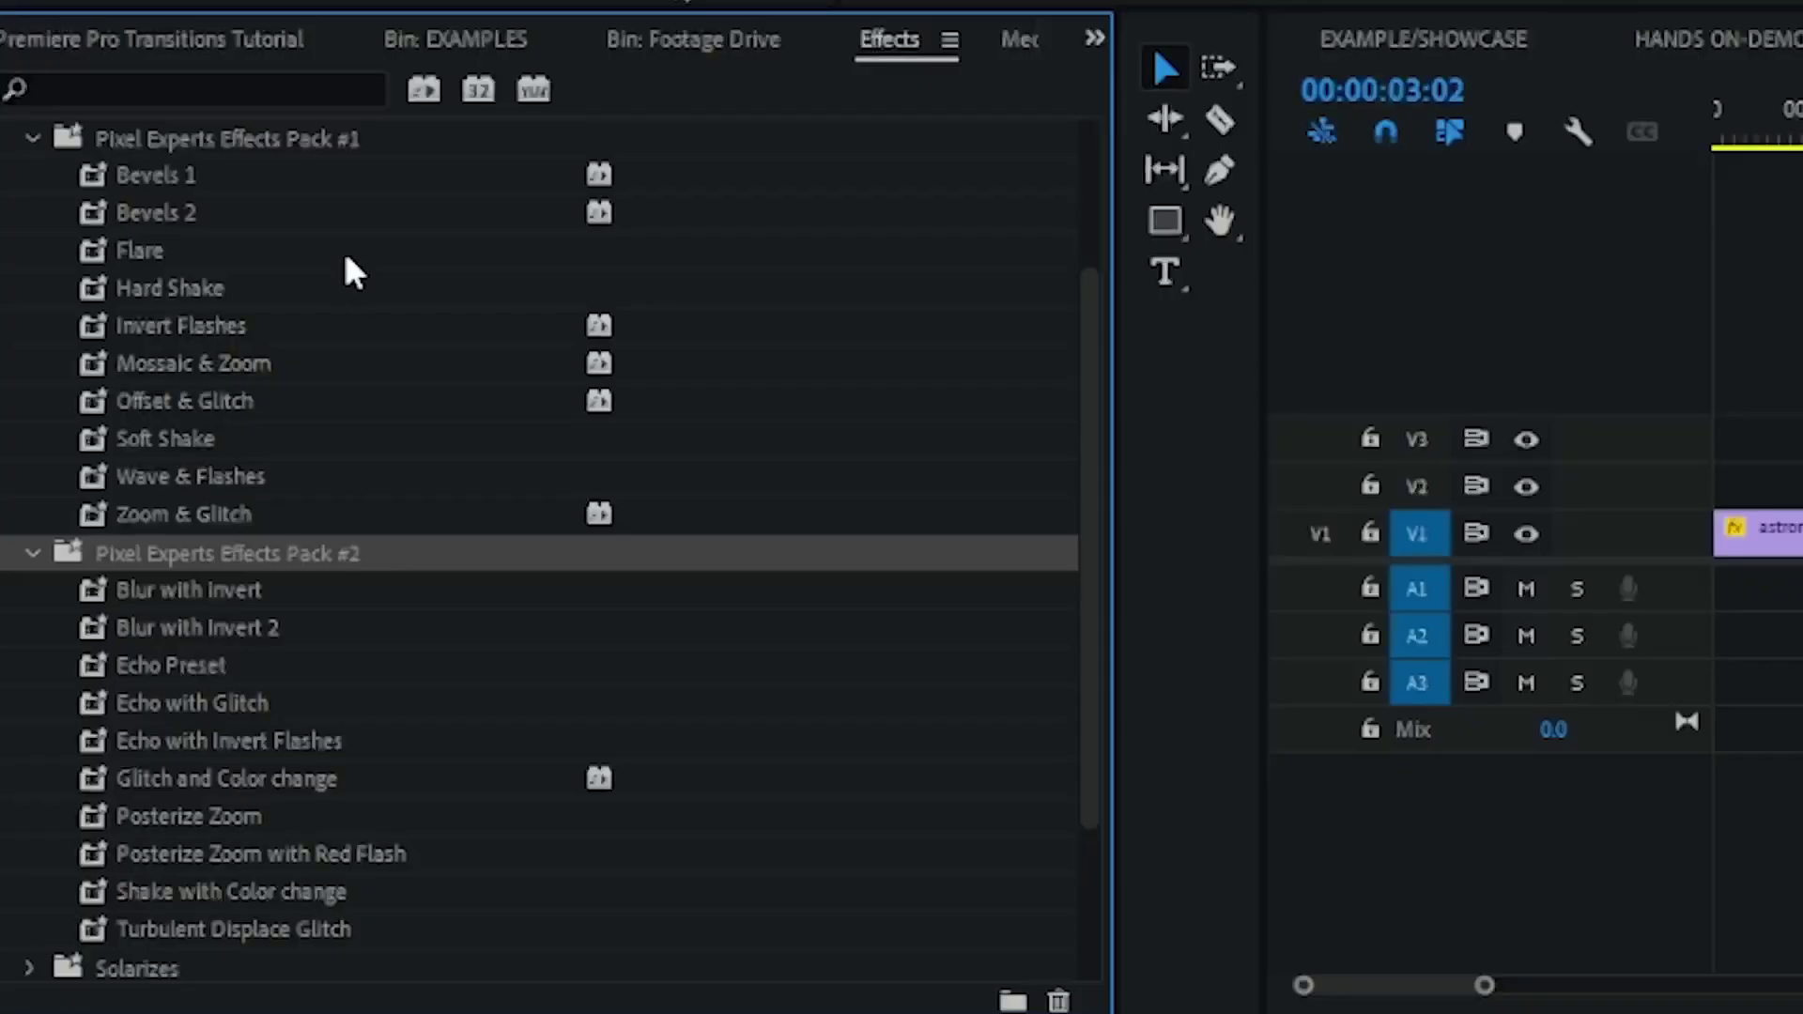
# - Apply Bevels 1 to the adjustment layer at the first cut and preview it from just before
pyautogui.moveTo(160, 175); pyautogui.dragTo(171, 181)
pyautogui.moveTo(689, 330); pyautogui.dragTo(953, 460)
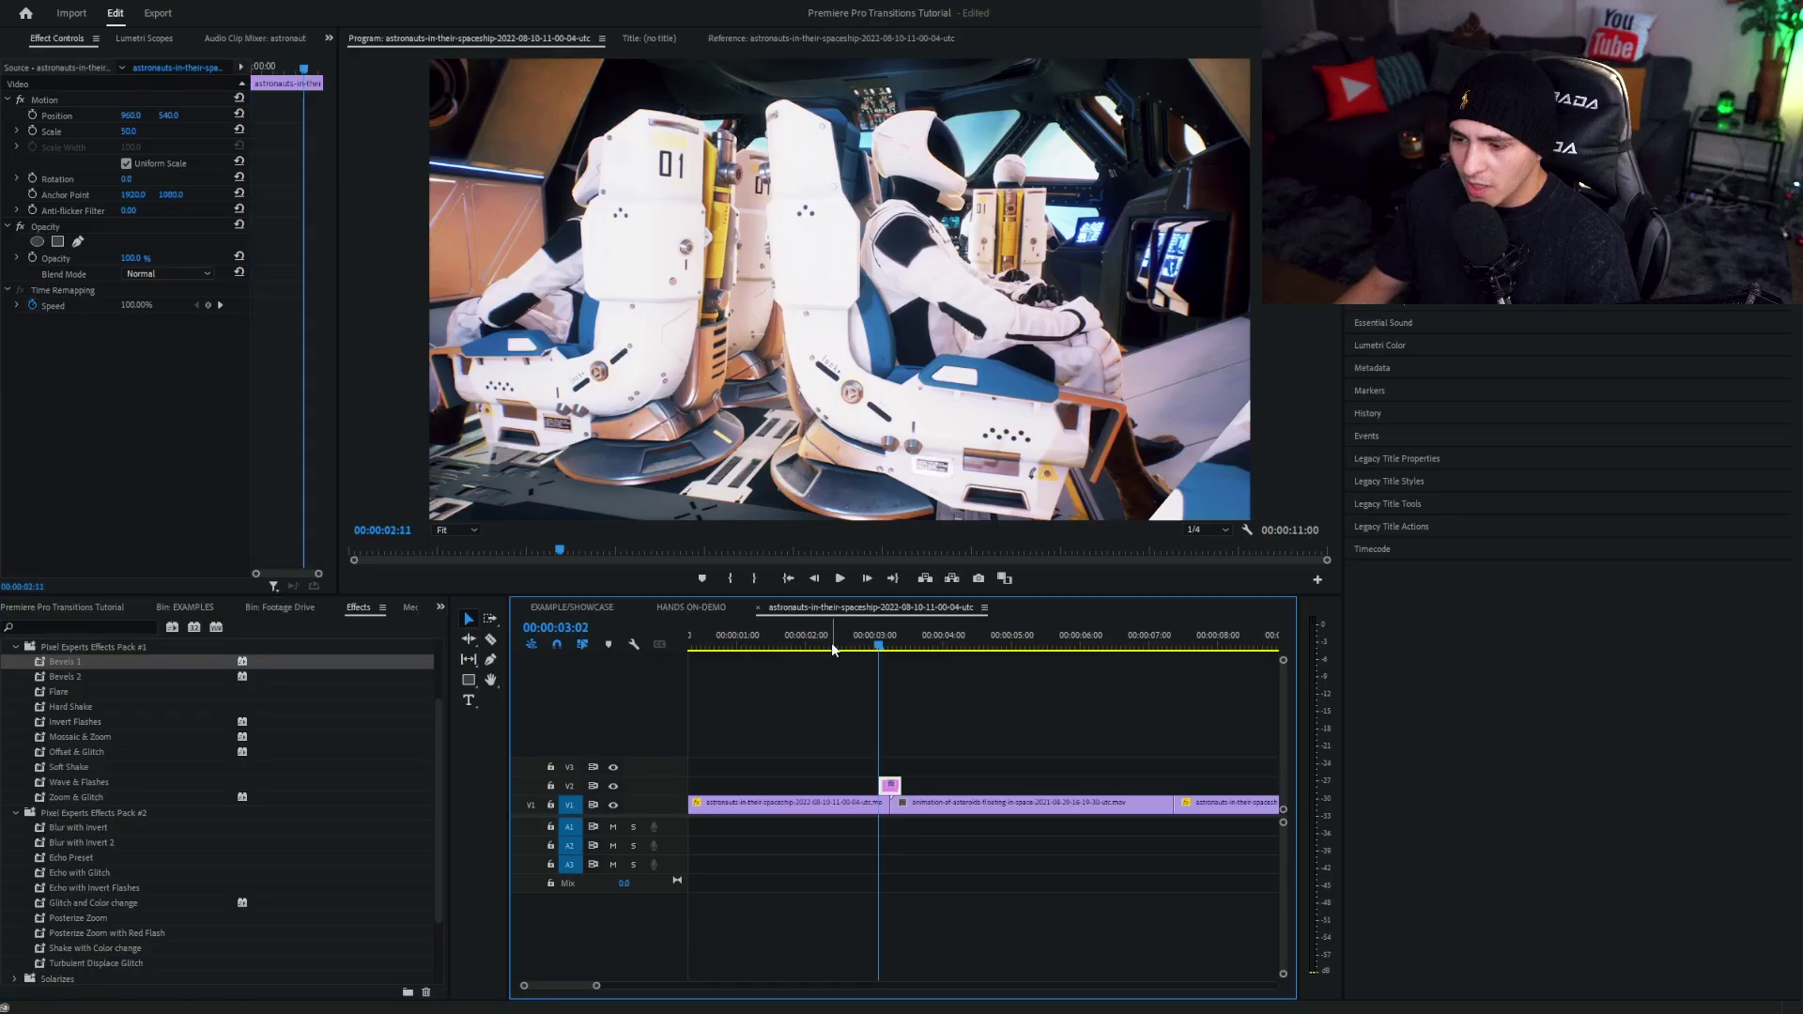
pyautogui.click(787, 128)
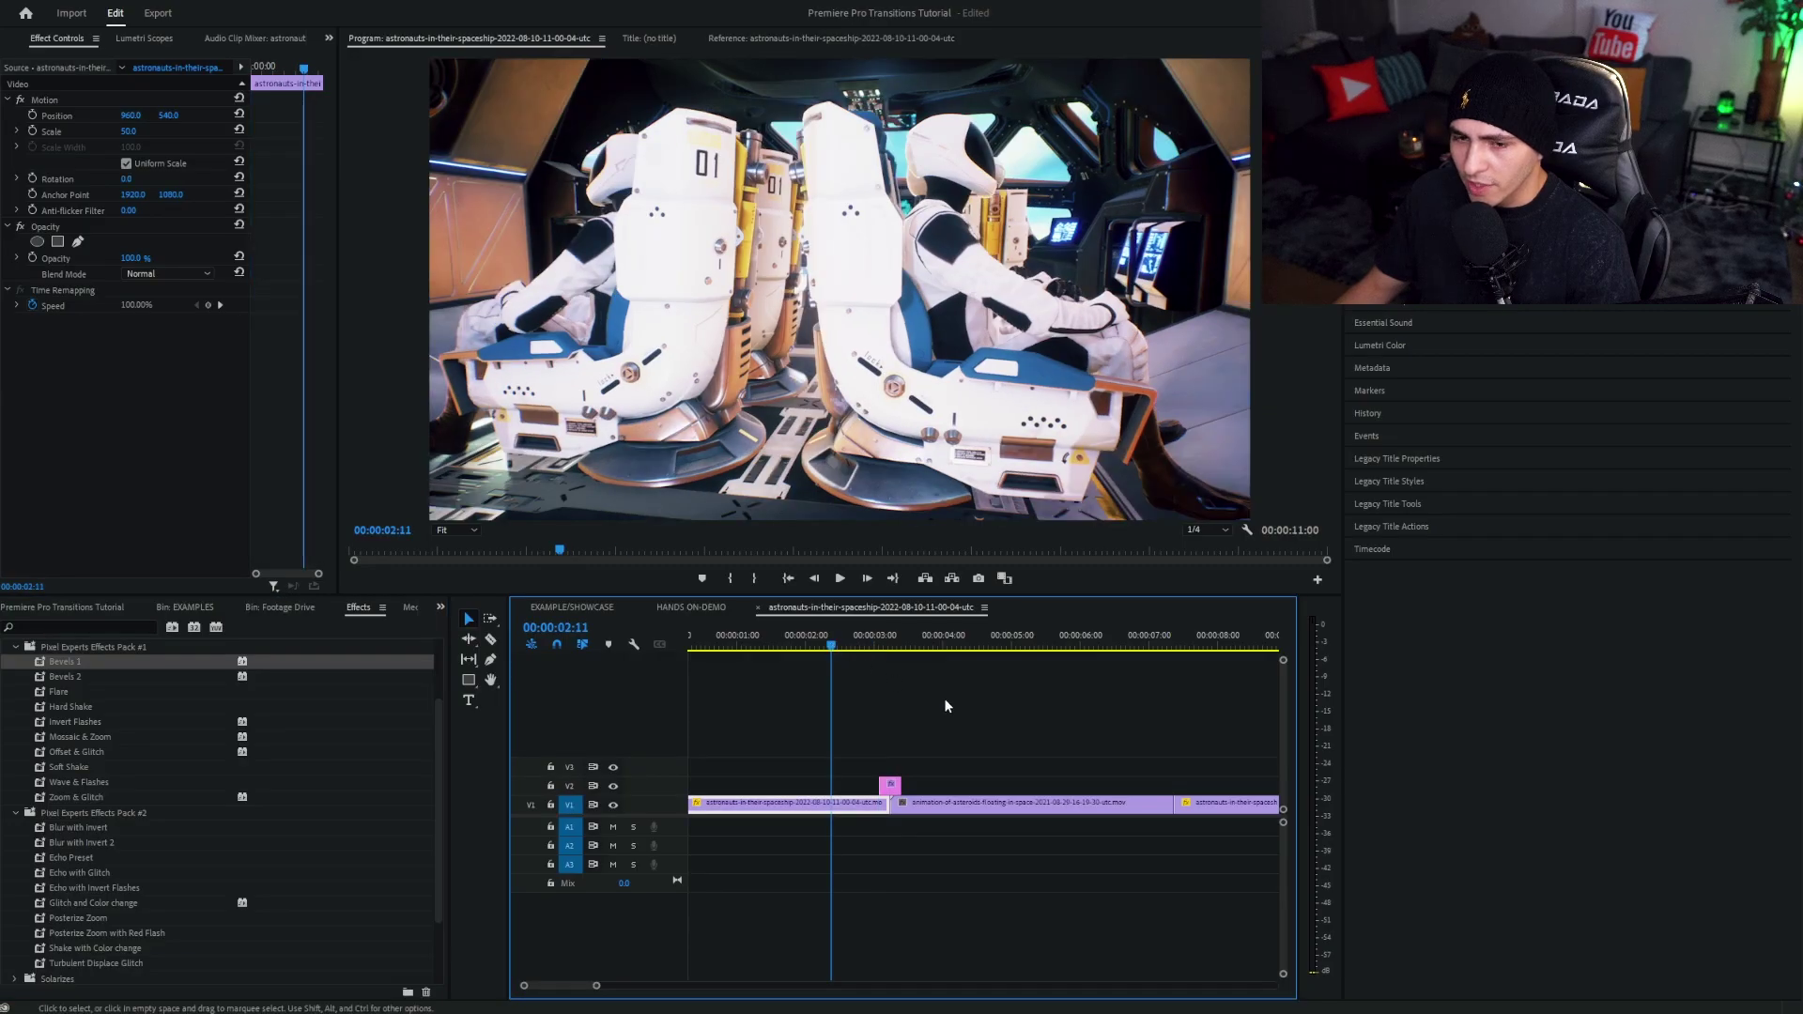
pyautogui.press('space')
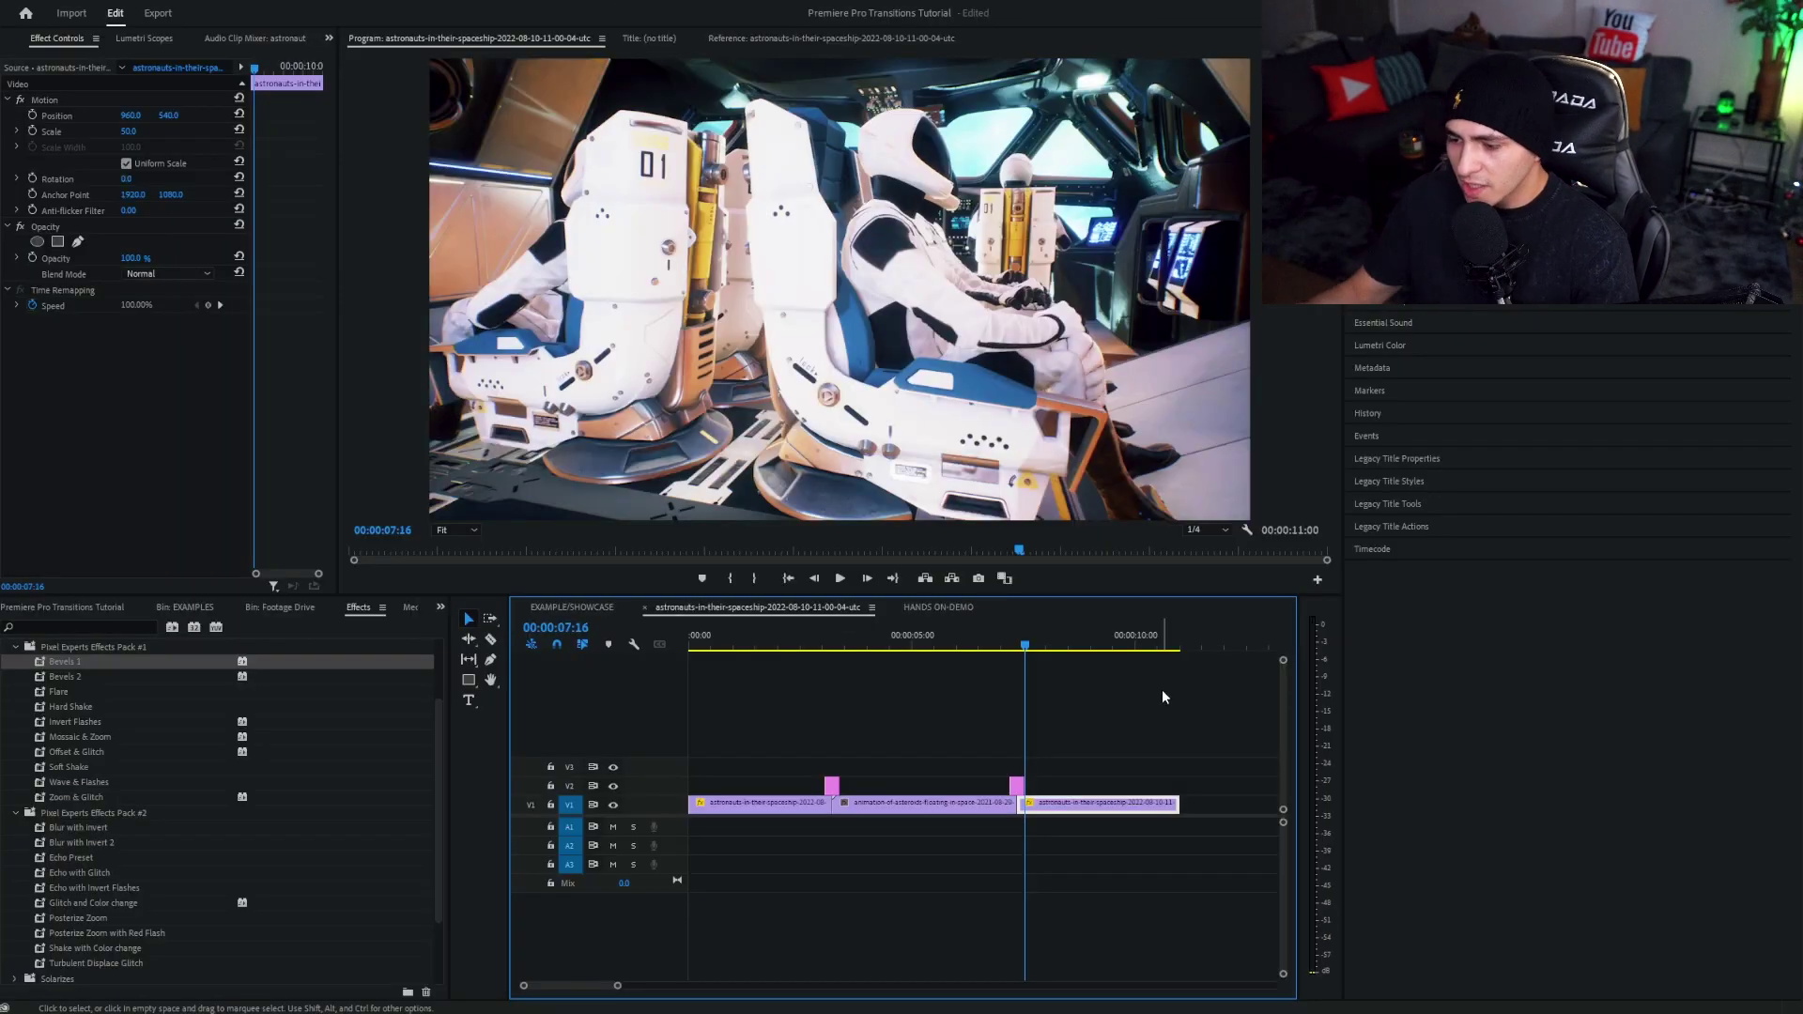
# - Place the playhead at the second cut, select the Bevels preset, and replay the astronauts sequence from the start
pyautogui.click(1017, 639)
pyautogui.click(1011, 645)
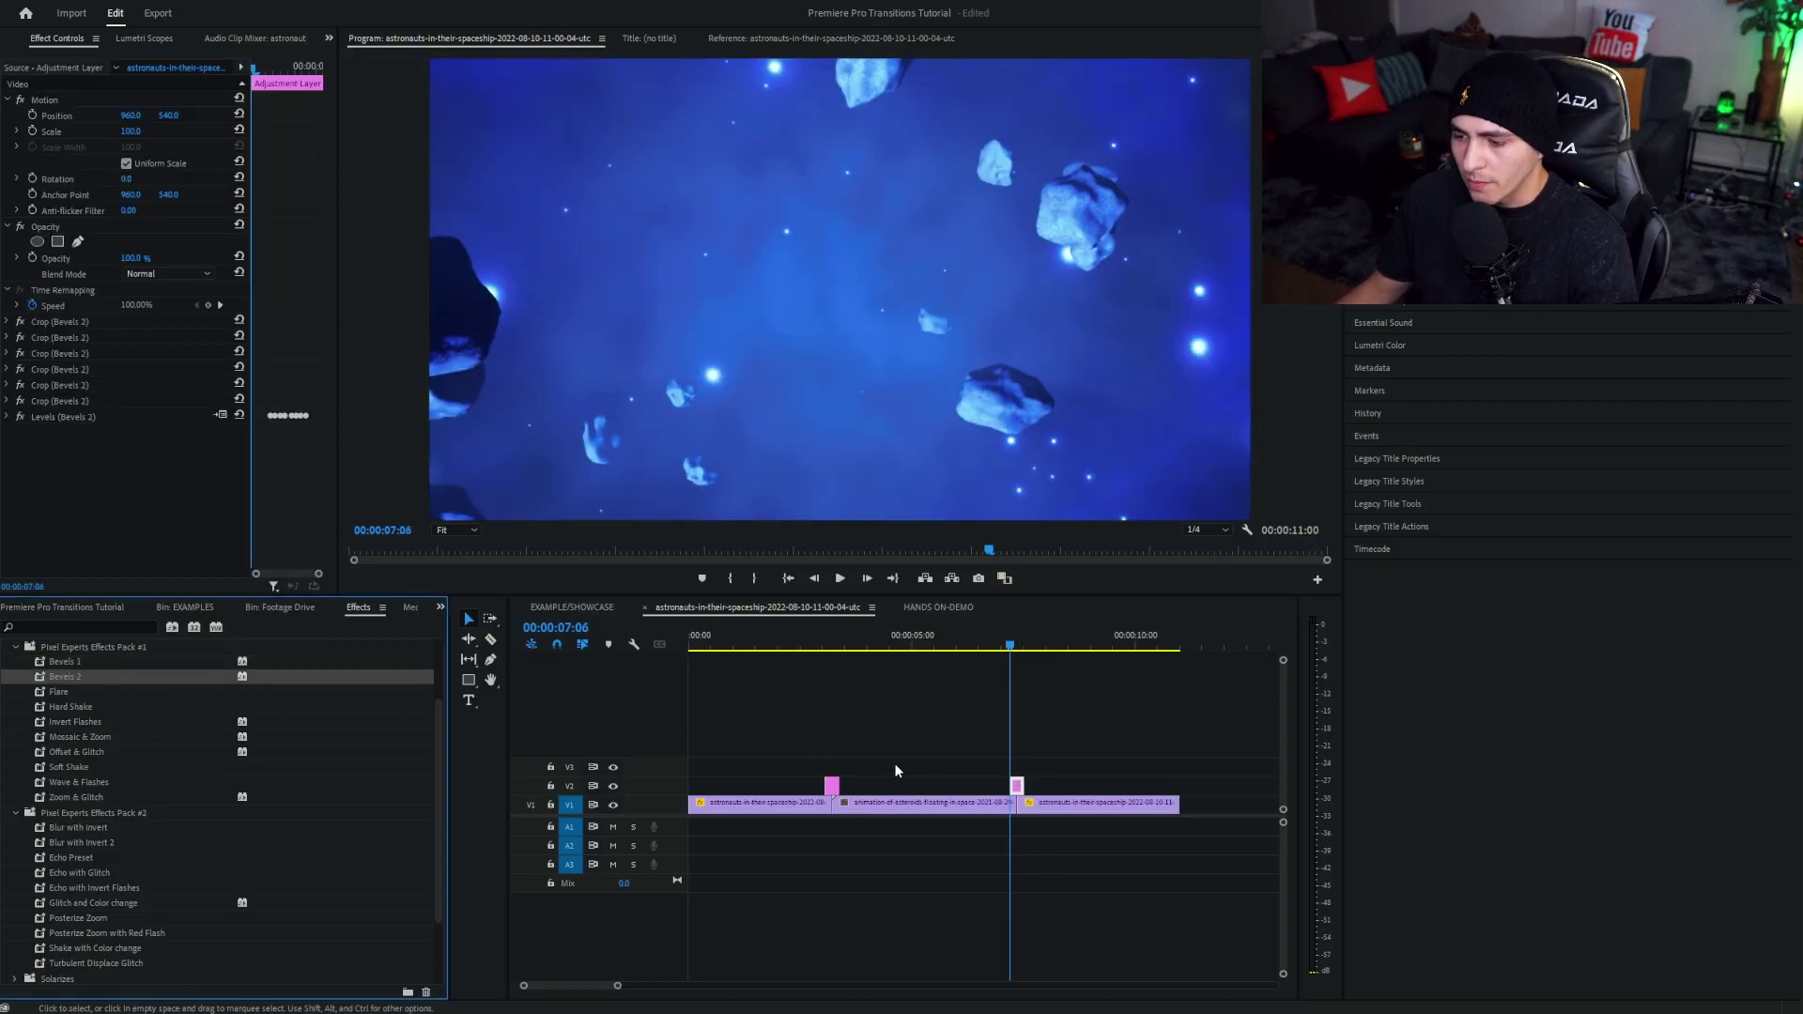
pyautogui.click(141, 662)
pyautogui.click(141, 662)
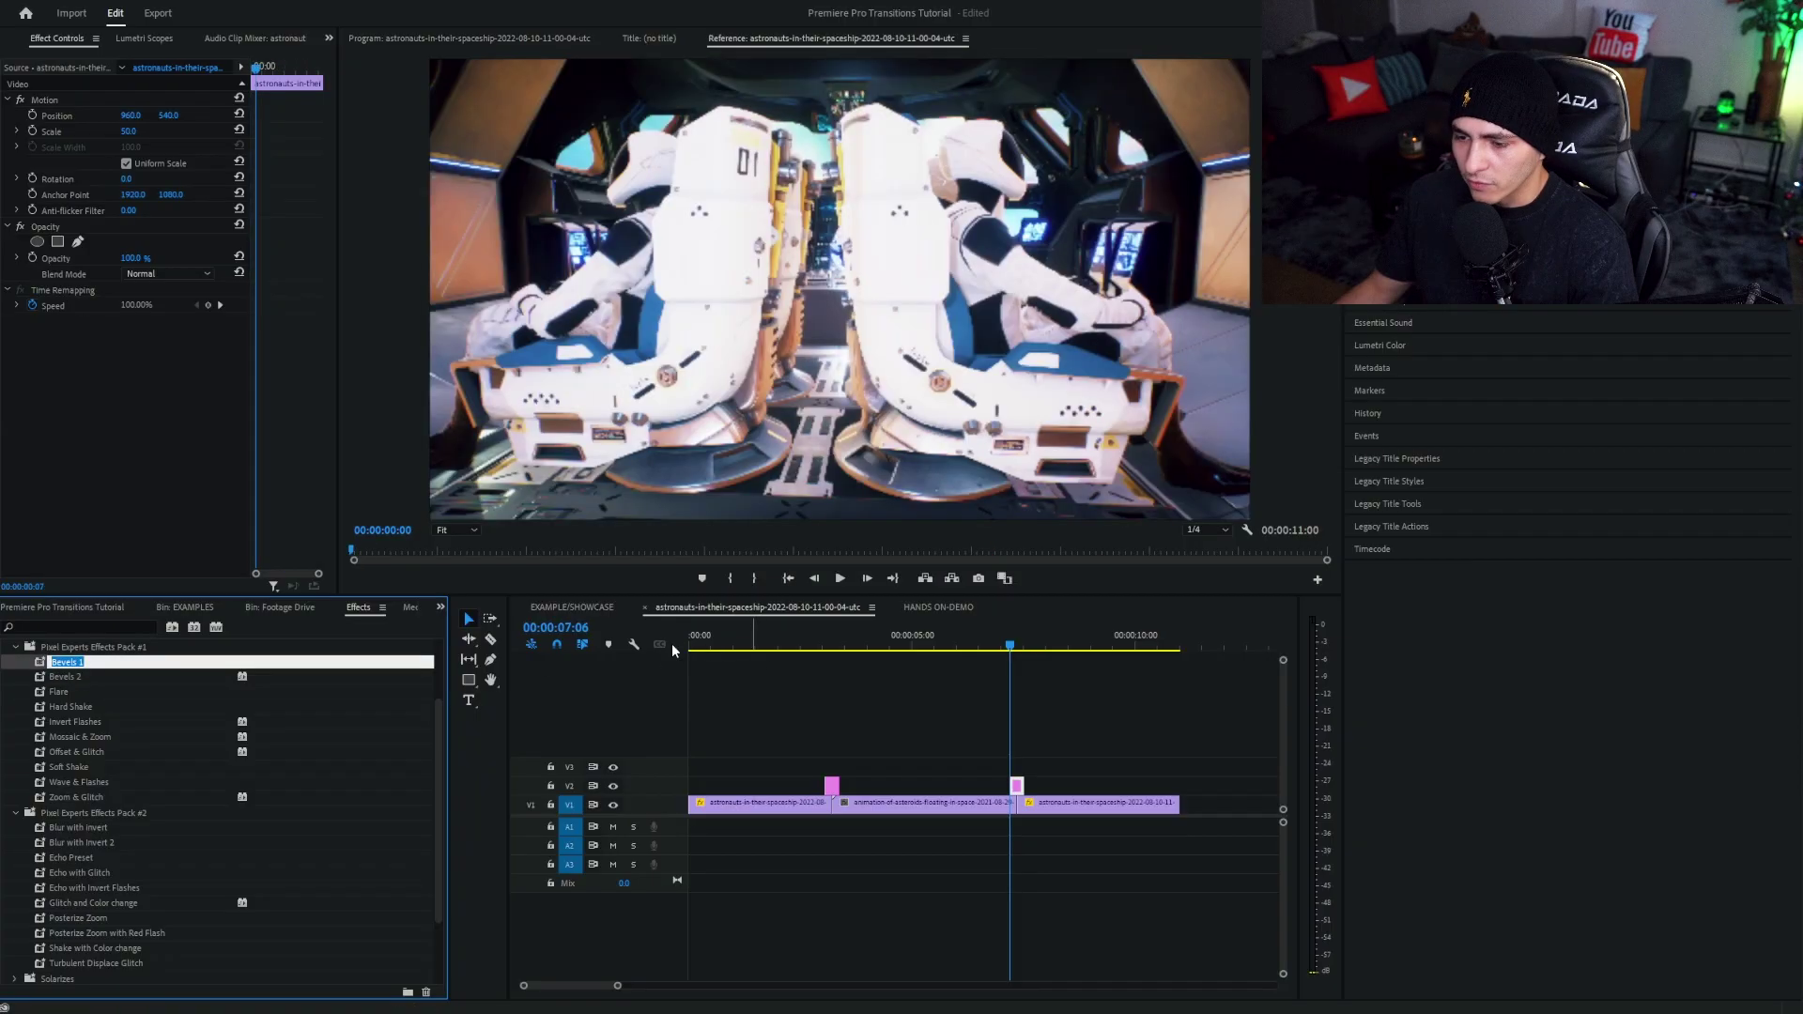
pyautogui.click(690, 641)
pyautogui.press('space')
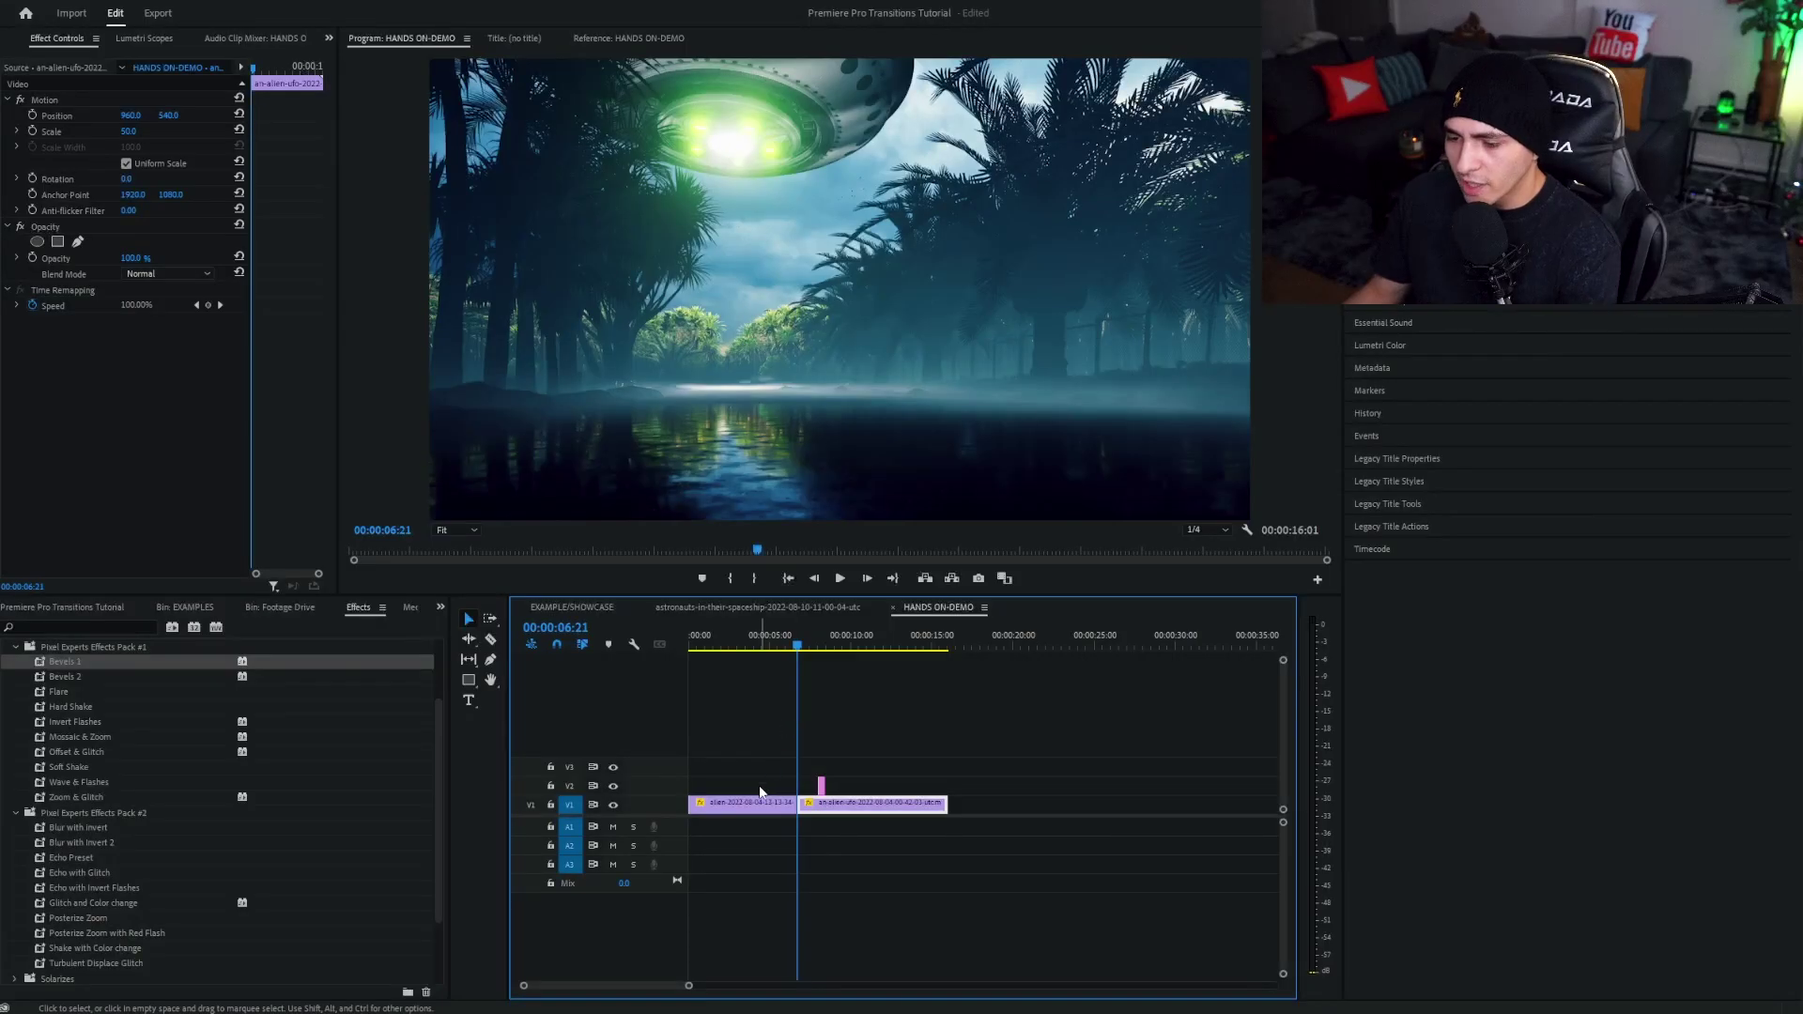
# - Deselect the UFO clip and duplicate the short adjustment layer twice further along V2
pyautogui.click(880, 724)
pyautogui.moveTo(822, 786); pyautogui.dragTo(858, 789)
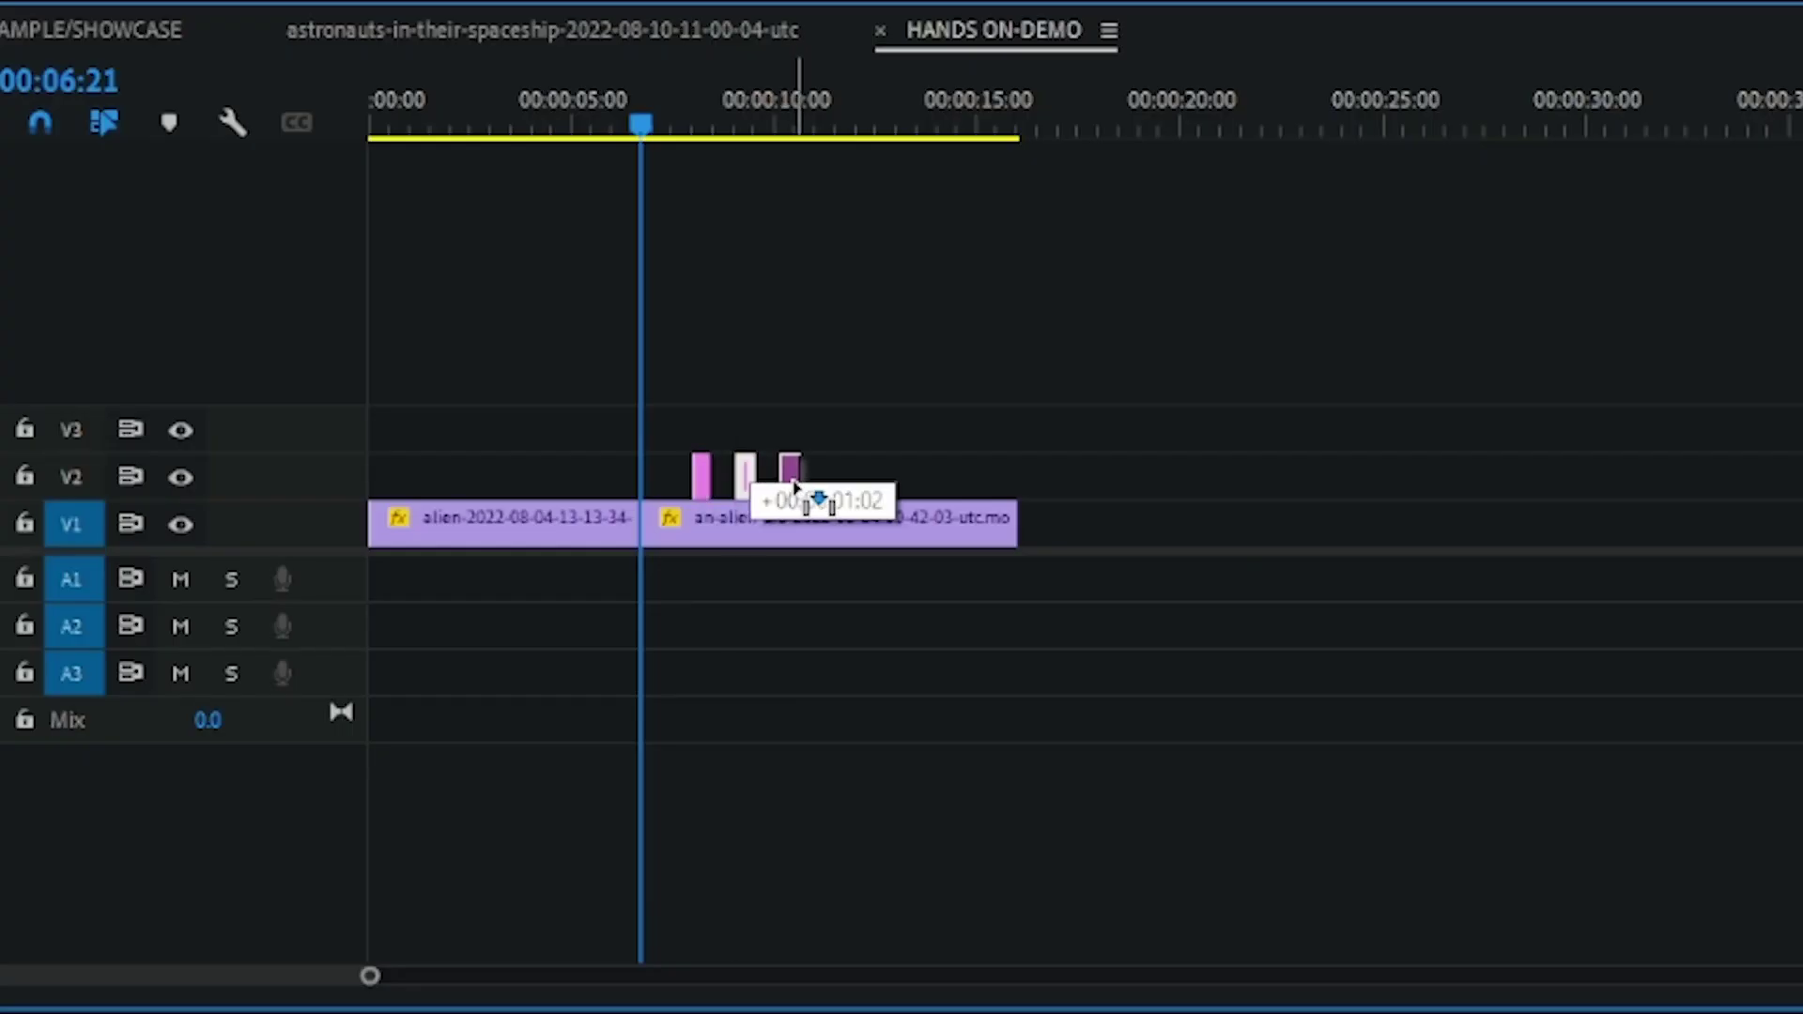
pyautogui.moveTo(795, 486); pyautogui.dragTo(844, 490)
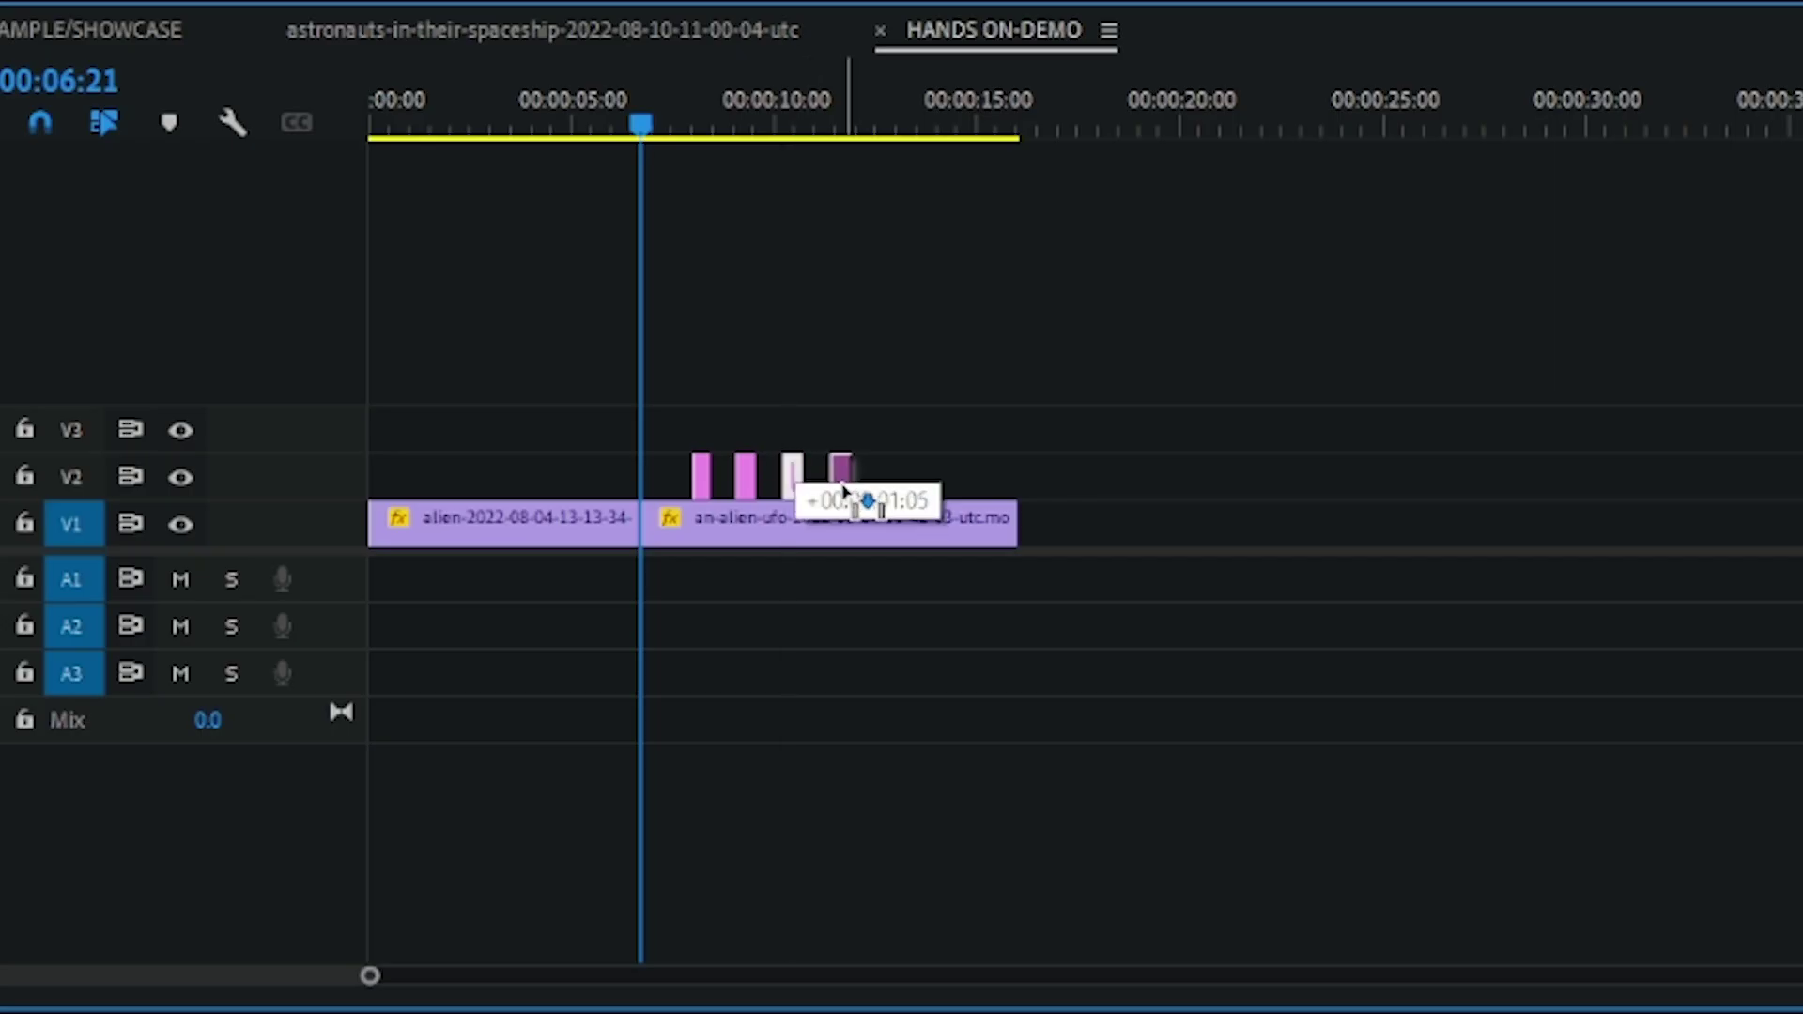
# - Preview the flickering transition repeatedly, pausing at 00:00:11:06 and replaying from around six seconds
pyautogui.press('space')
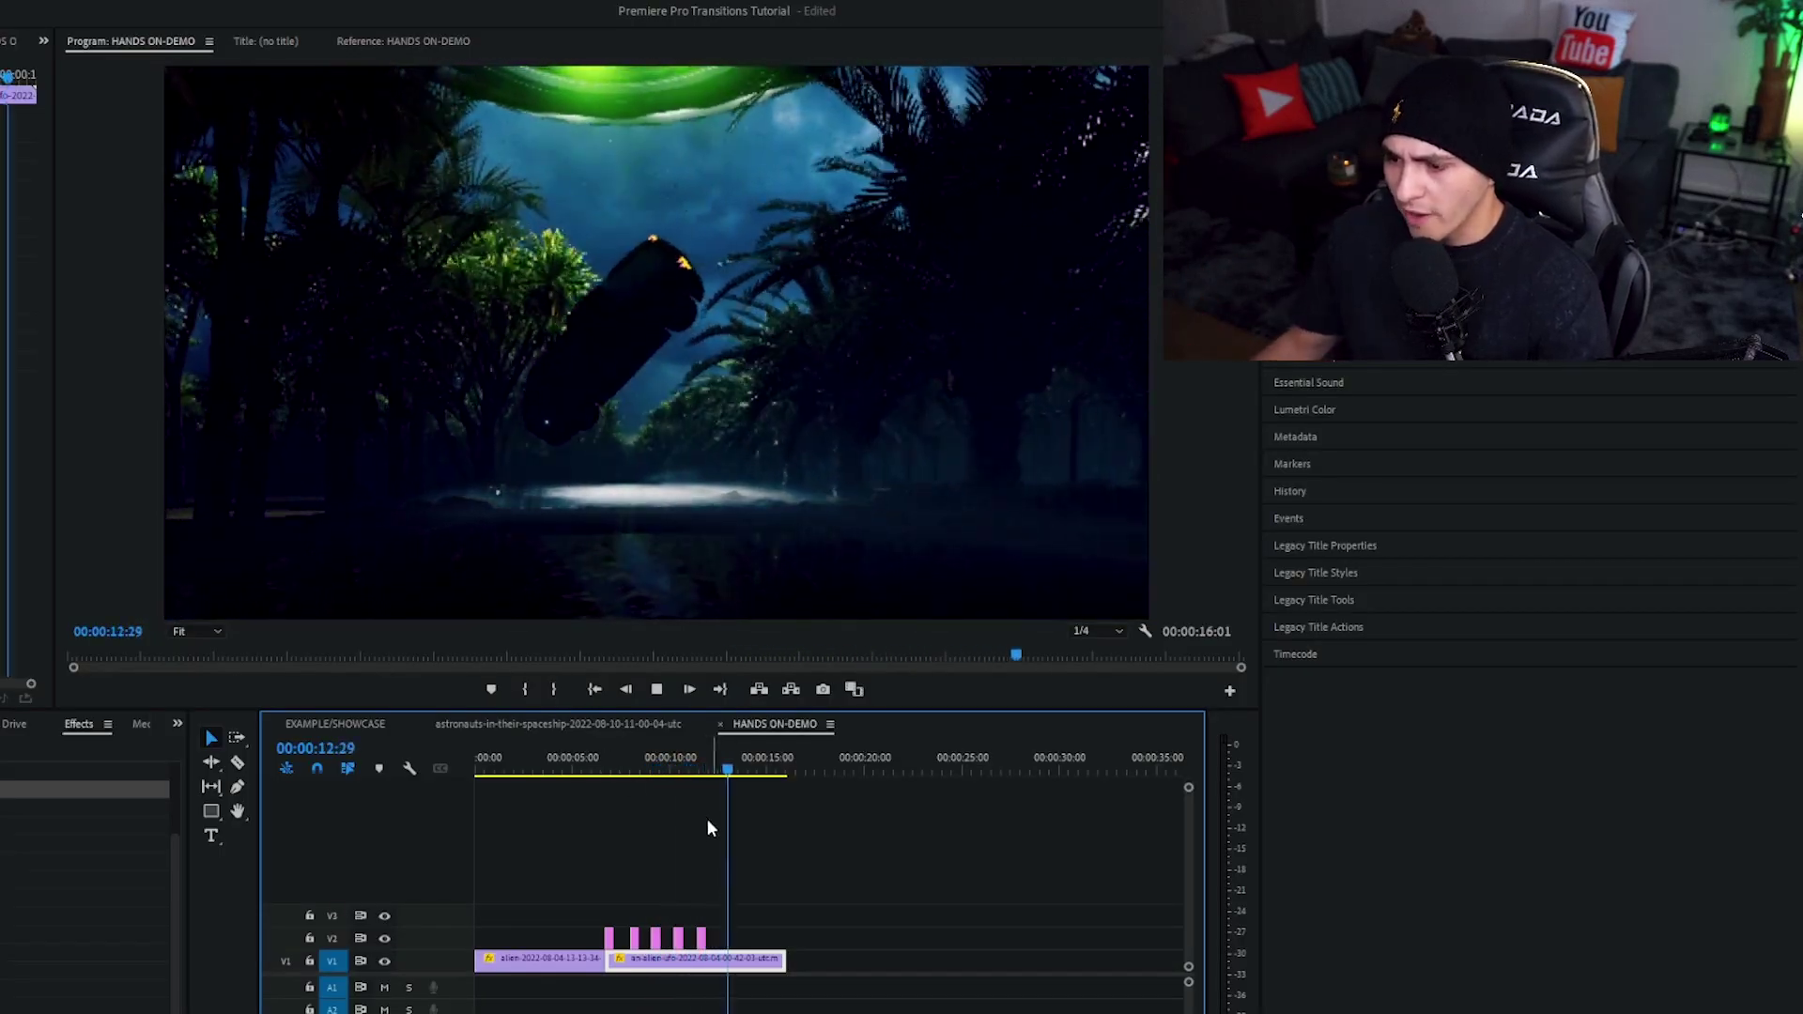
pyautogui.moveTo(669, 772); pyautogui.dragTo(649, 774)
pyautogui.press('space')
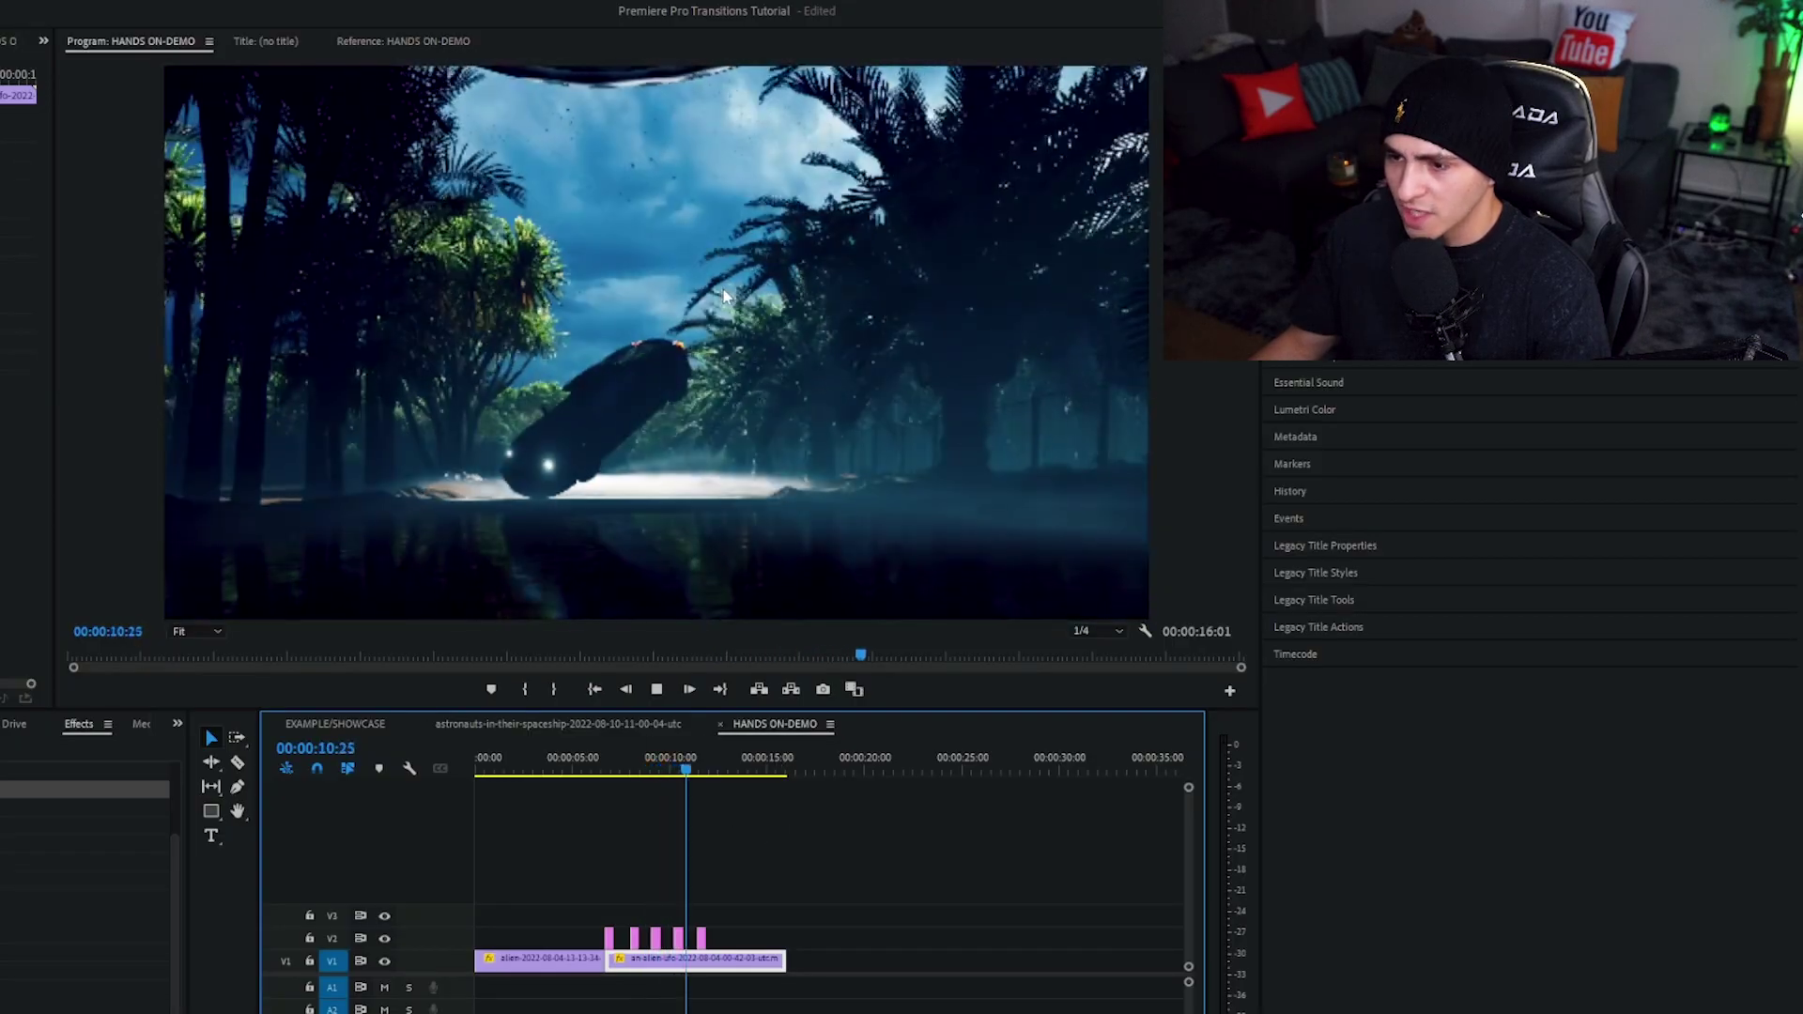
pyautogui.press('space')
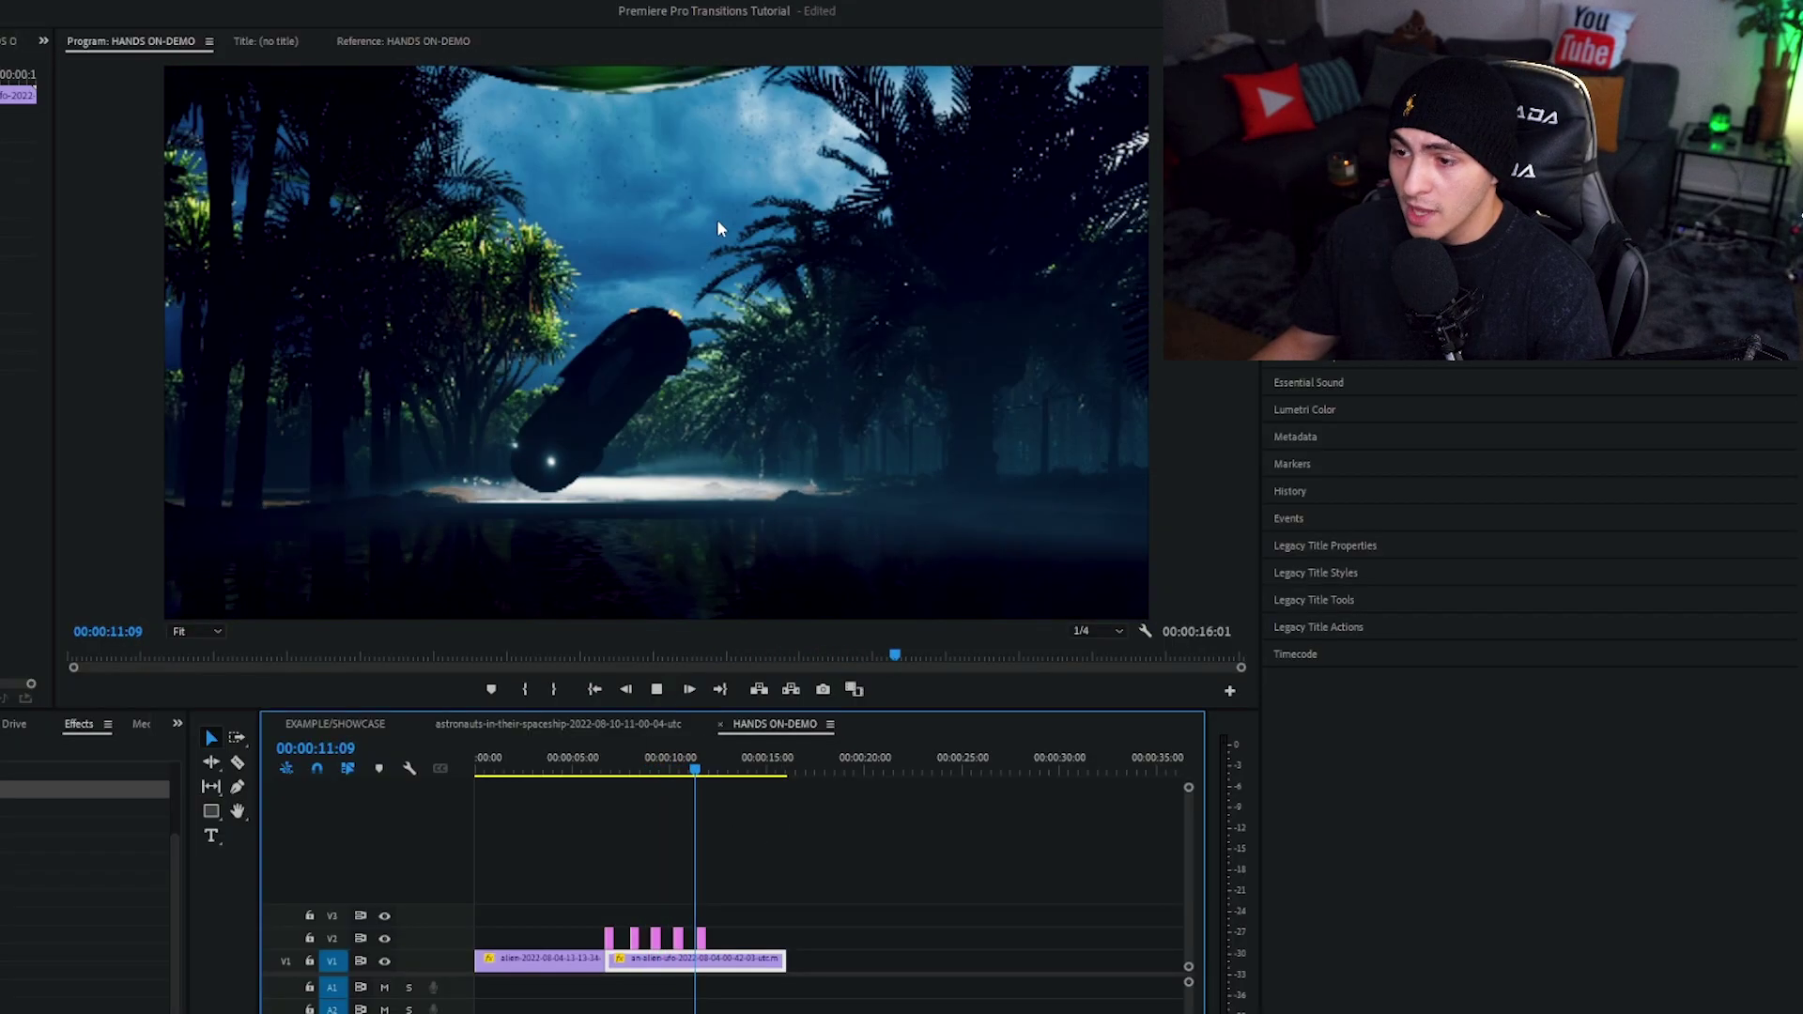
pyautogui.press('space')
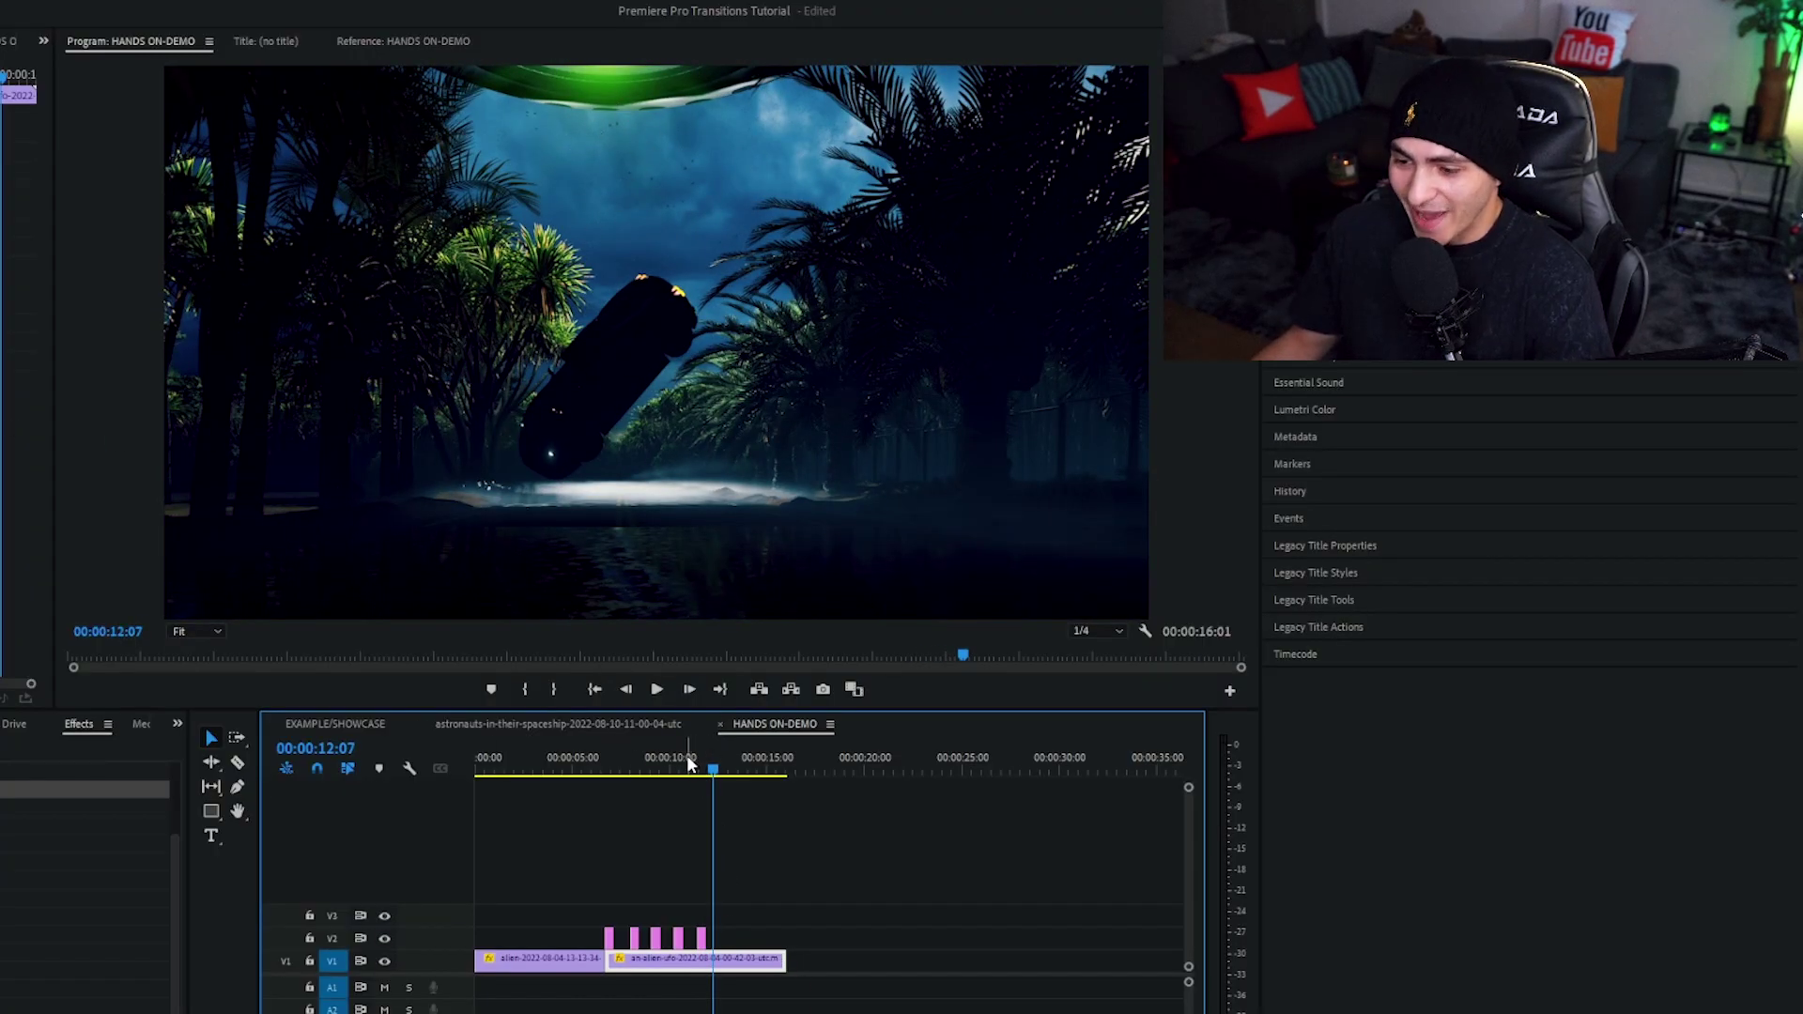
pyautogui.click(606, 762)
pyautogui.press('space')
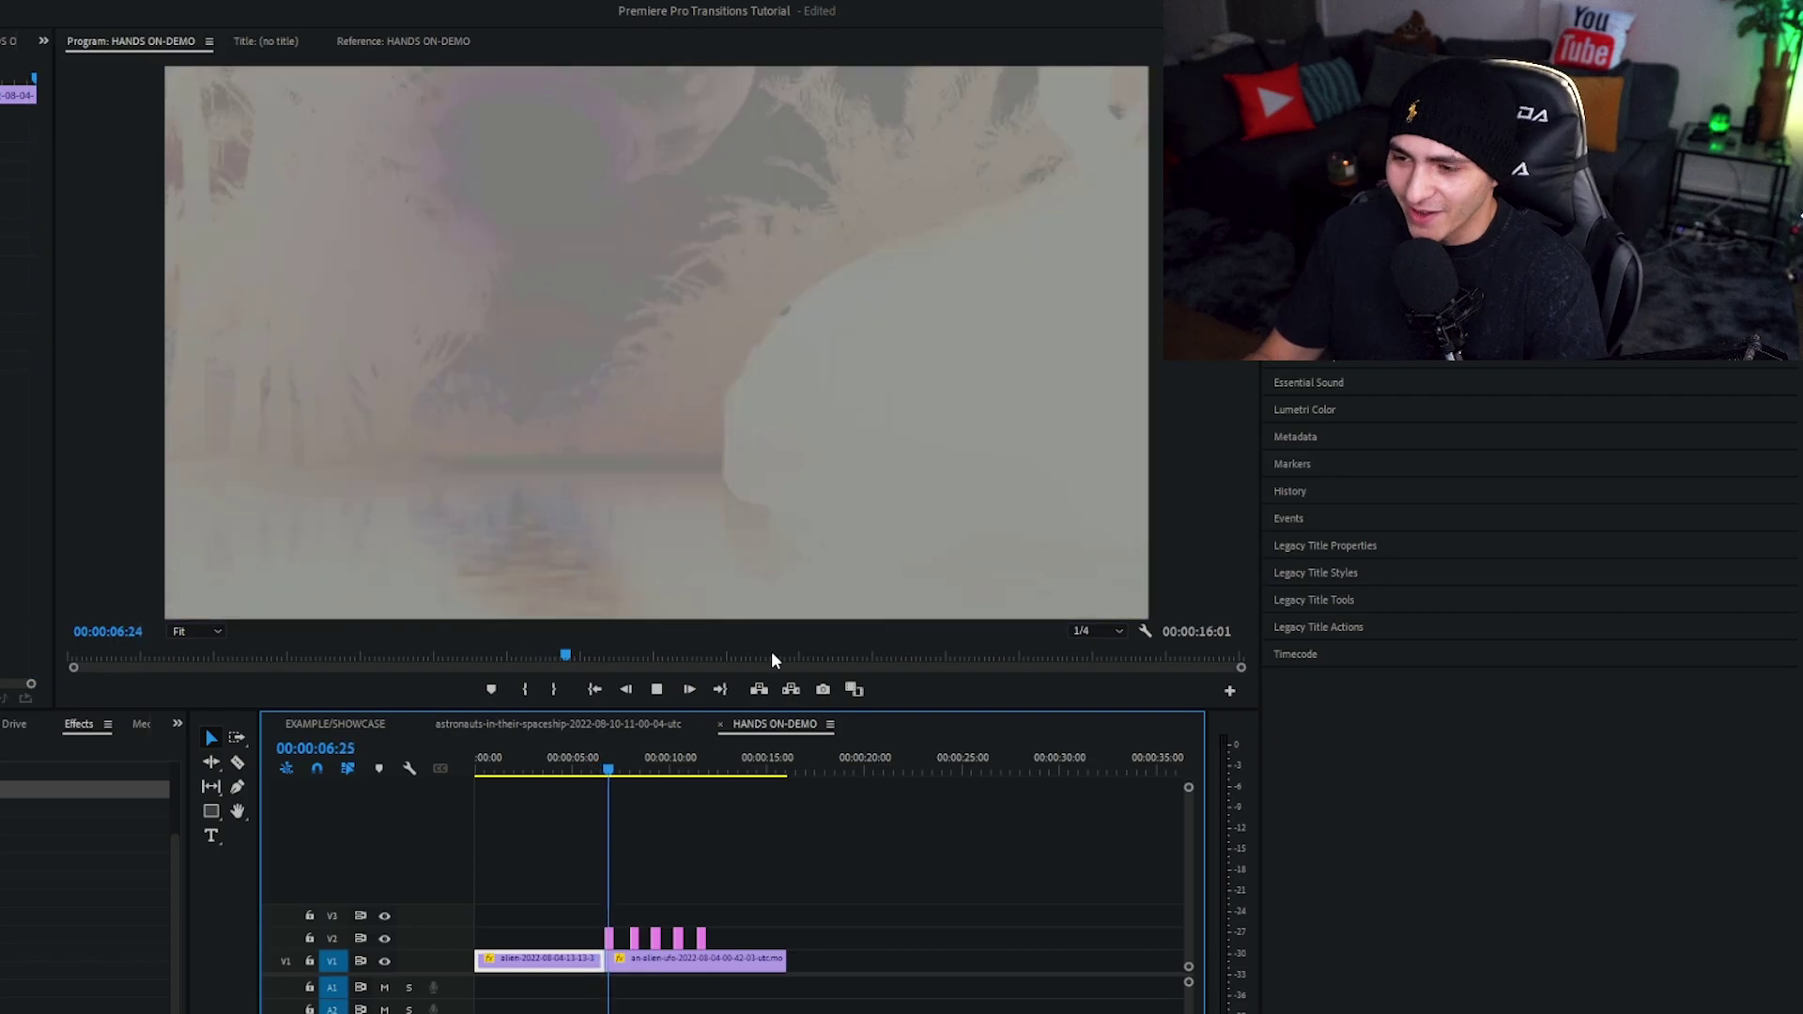